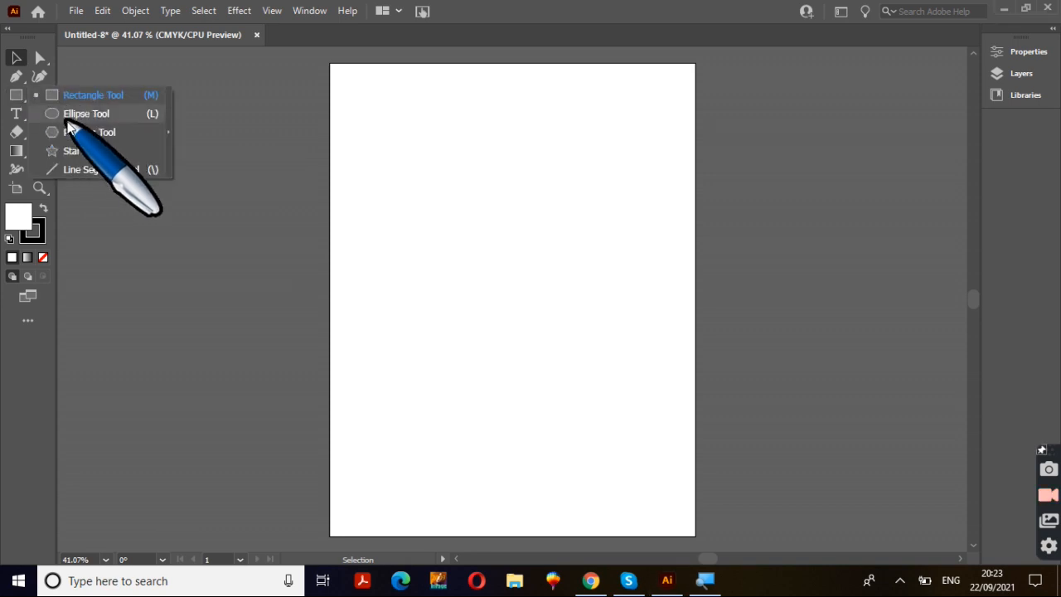
Draw a circle about 1.93 in wide near the page's upper-left corner and add a 2 in by 2 in circle beside it
left_click(70, 121)
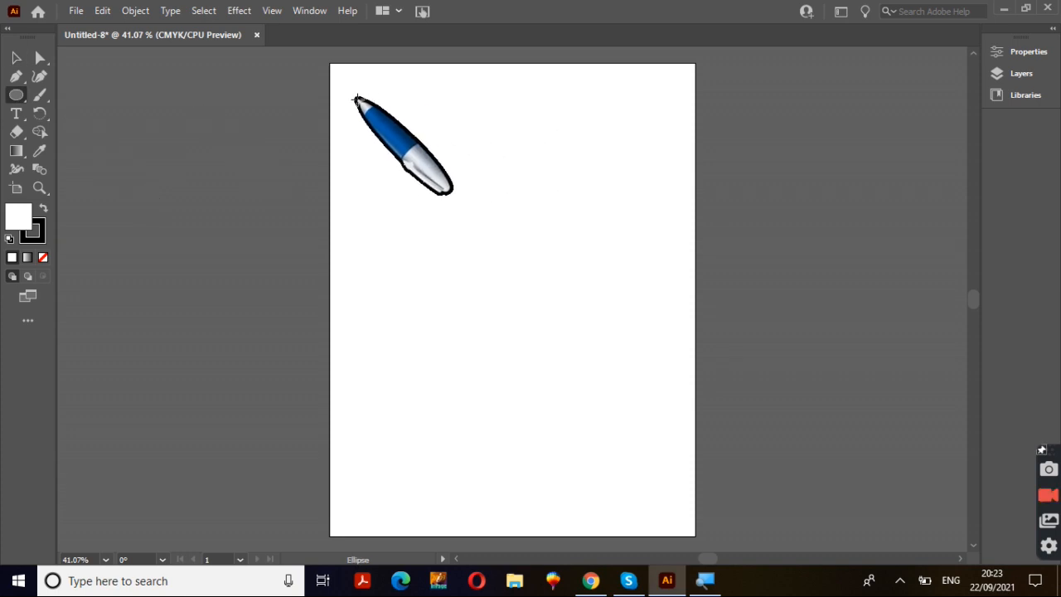
left_click_drag(357, 98, 439, 182)
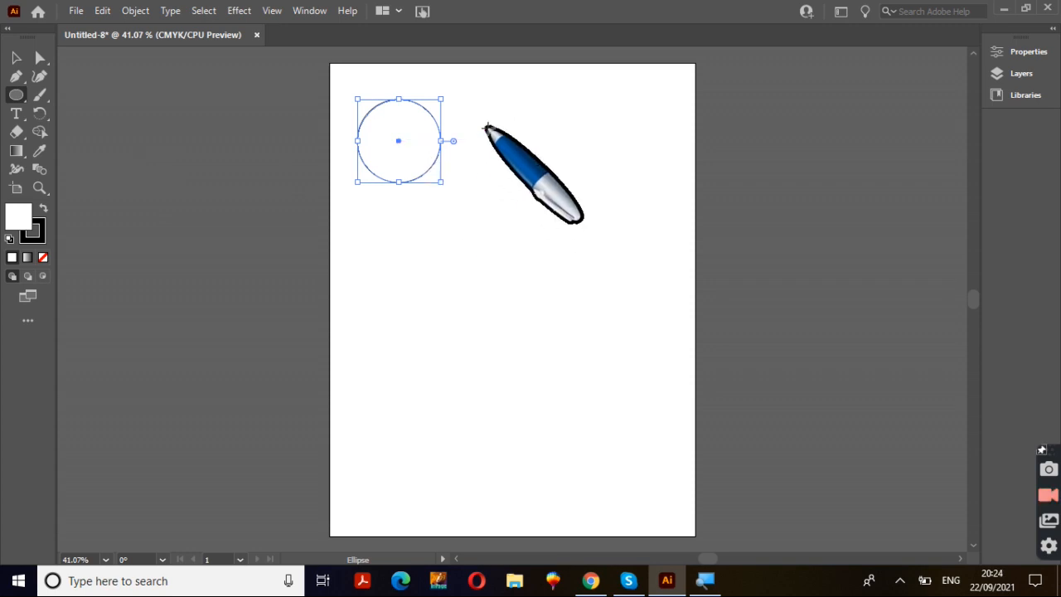
left_click(487, 127)
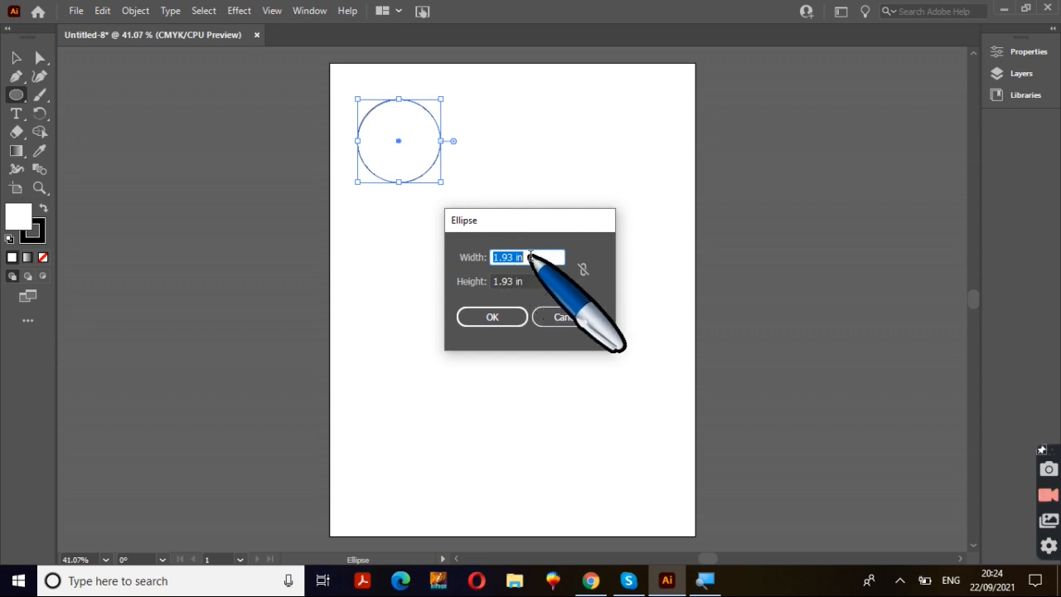
type("2")
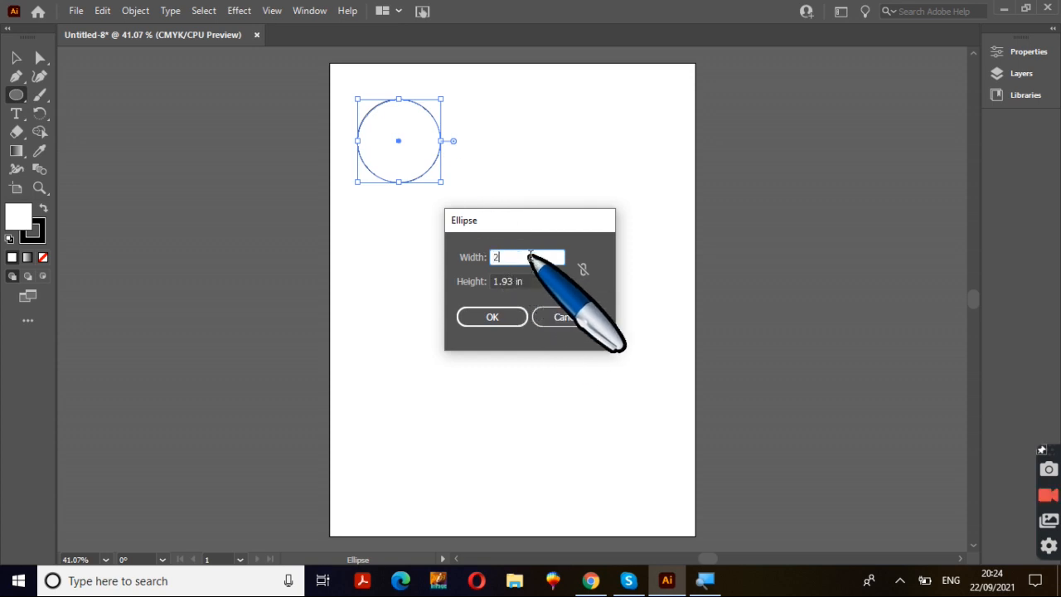
key("Tab")
type("2")
key("Return")
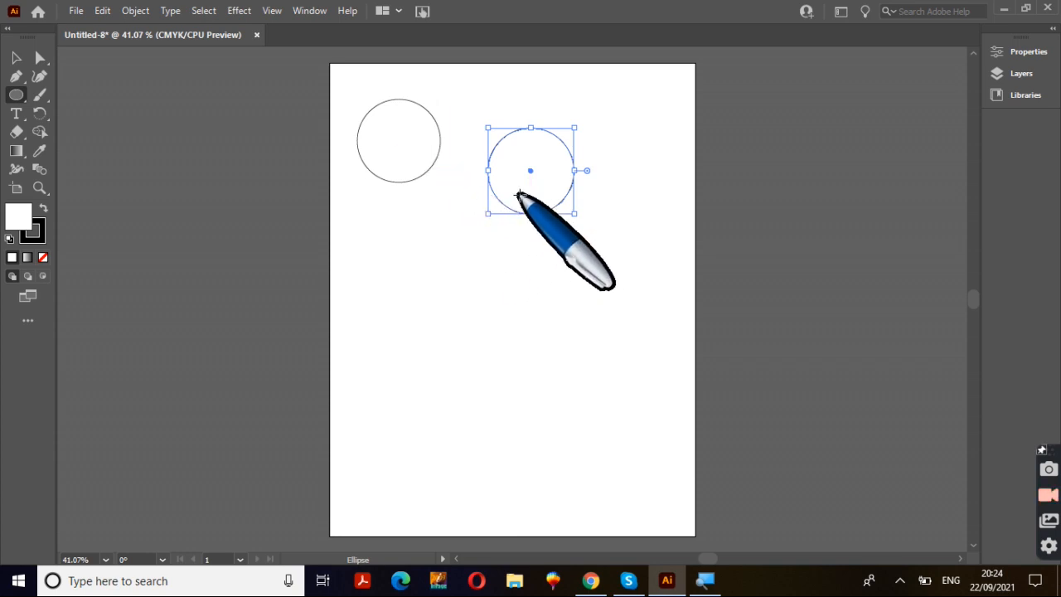
Draw a small flat-topped hexagon with the Polygon tool below the first circle
left_click(17, 96)
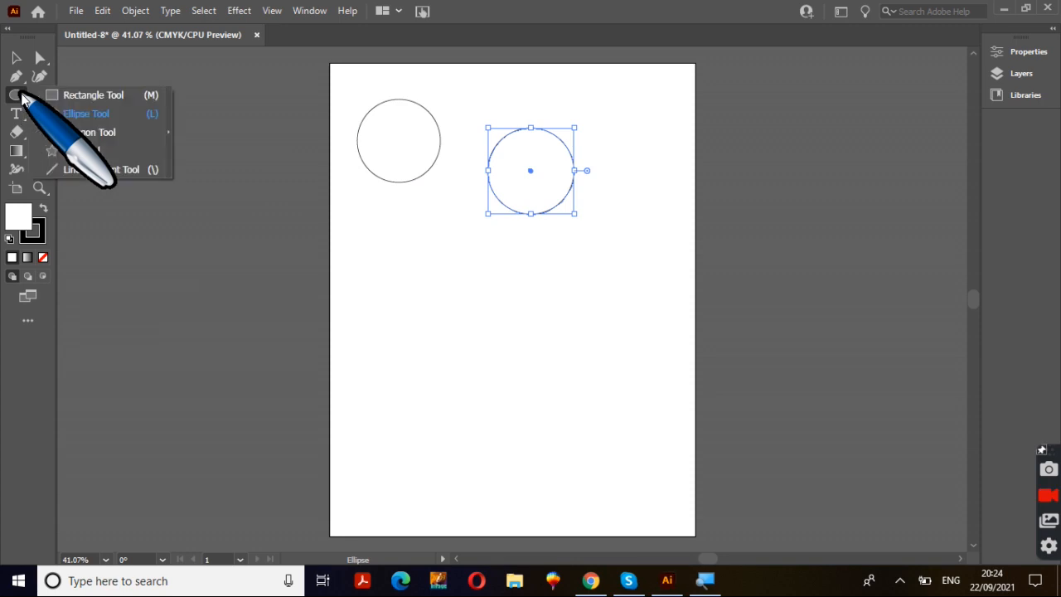
left_click(88, 135)
left_click_drag(371, 257, 390, 281)
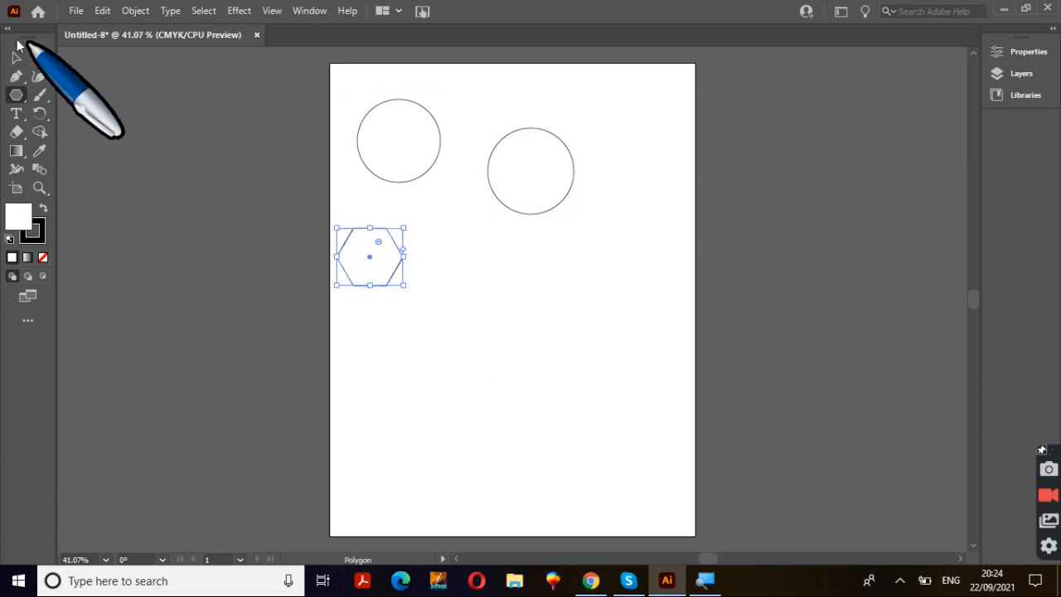
Delete both circles and the hexagon from the artboard
left_click(16, 57)
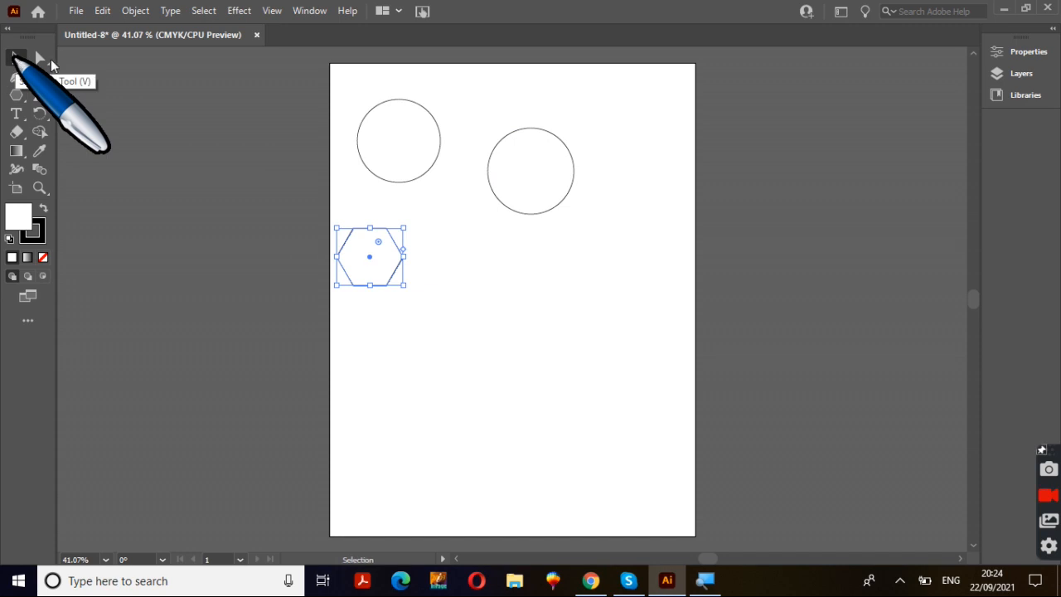
left_click_drag(656, 74, 320, 235)
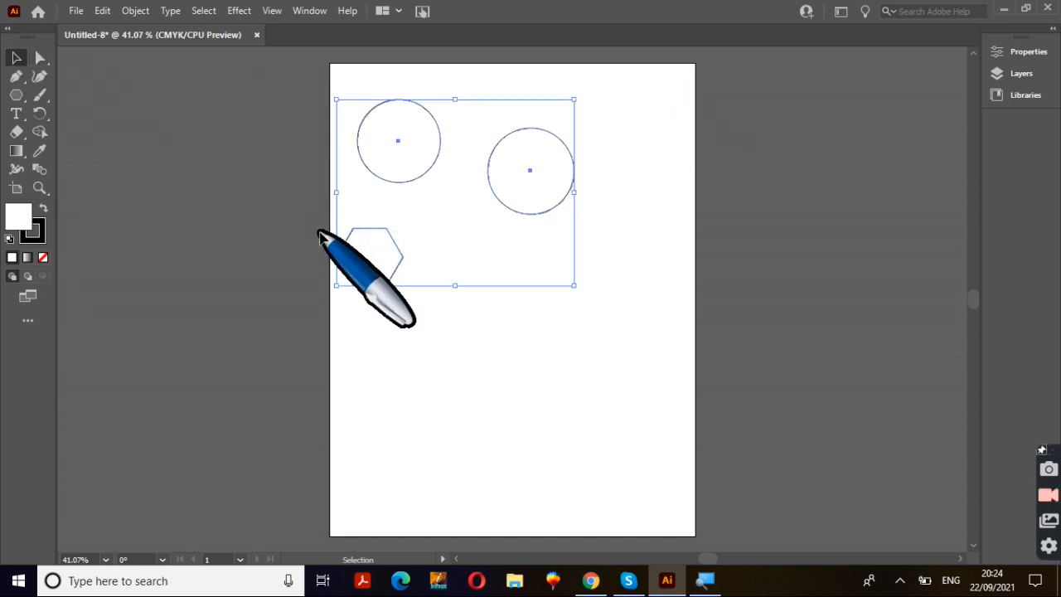
key("Delete")
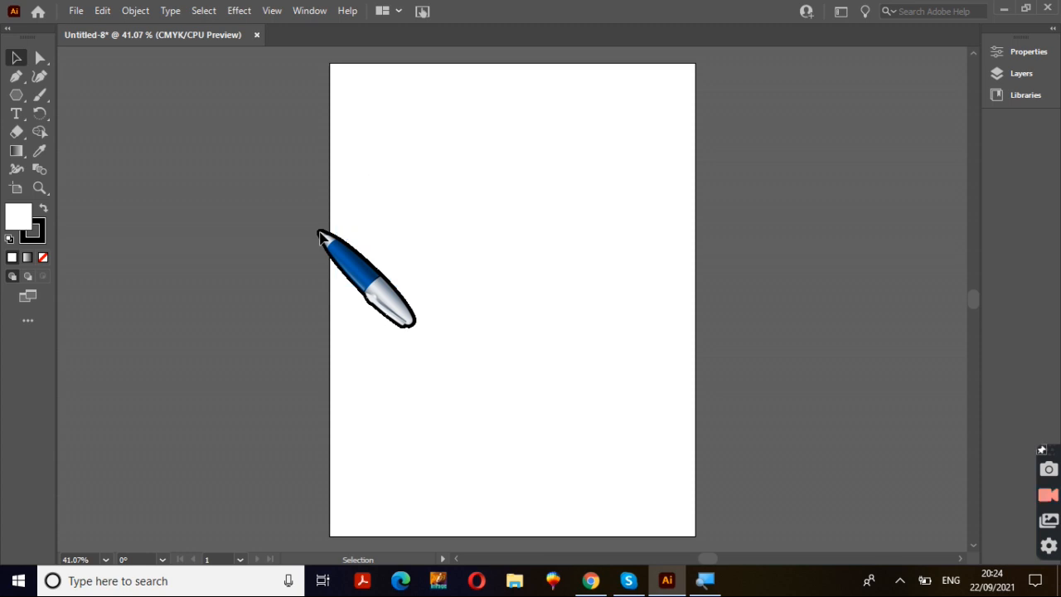
Draw a small flat-topped hexagon and position it just inside the artboard's upper-left corner
left_click(17, 94)
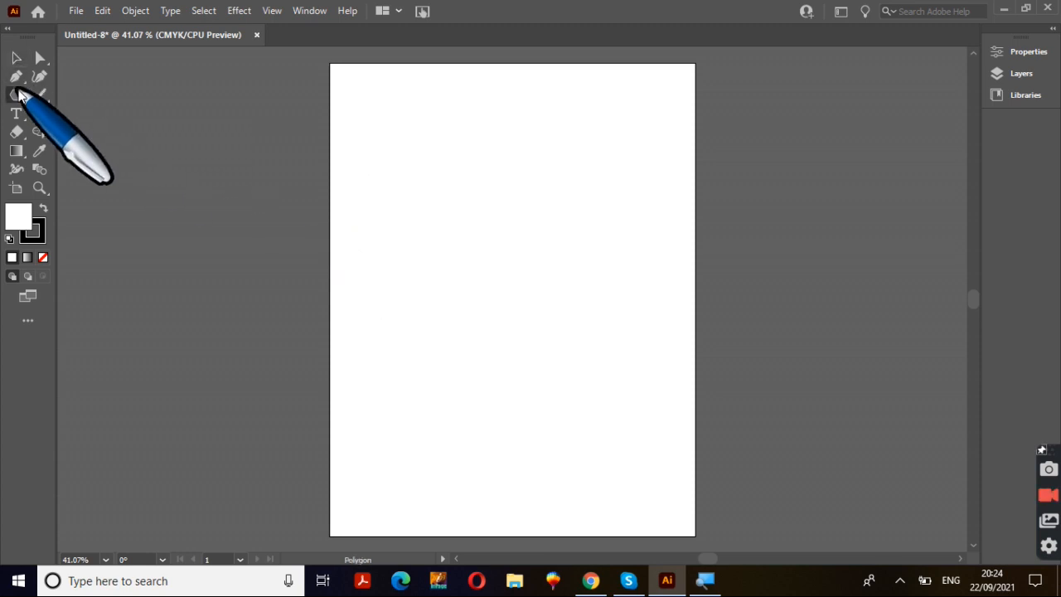
left_click_drag(390, 93, 483, 153)
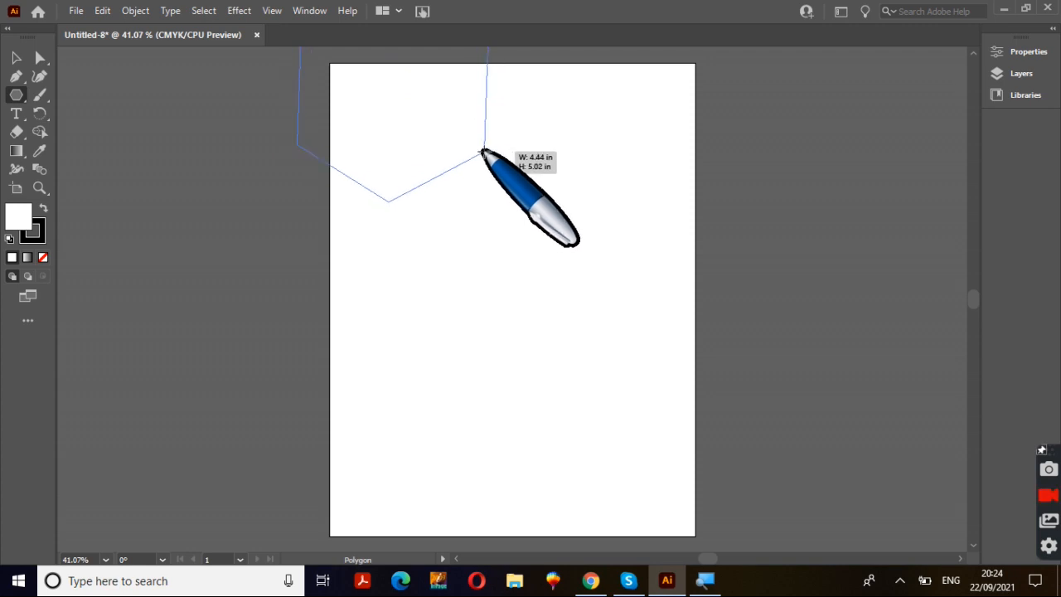
left_click_drag(483, 153, 406, 123)
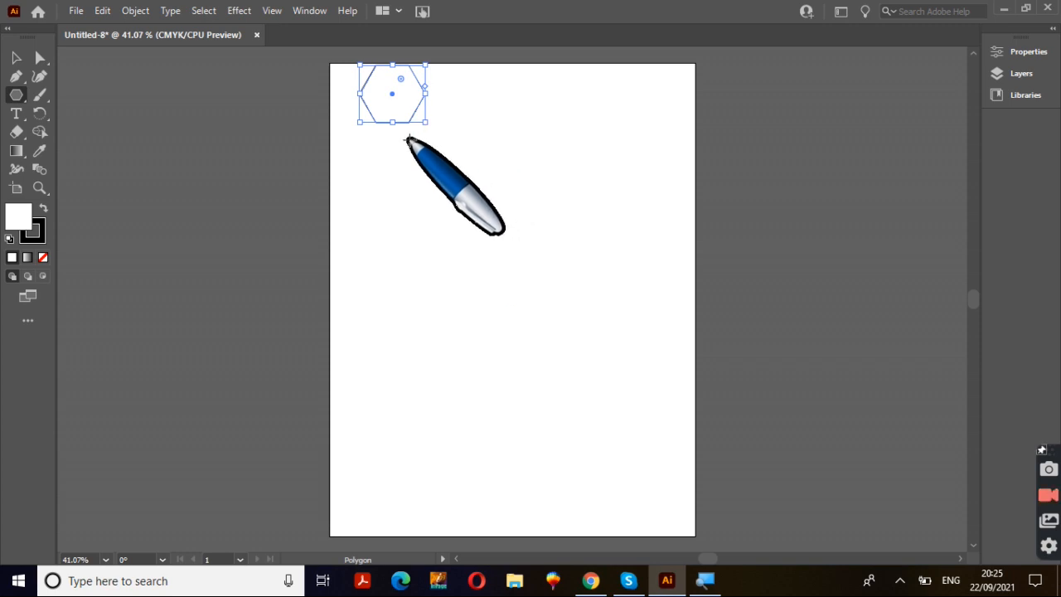
left_click(11, 58)
left_click_drag(396, 94, 391, 117)
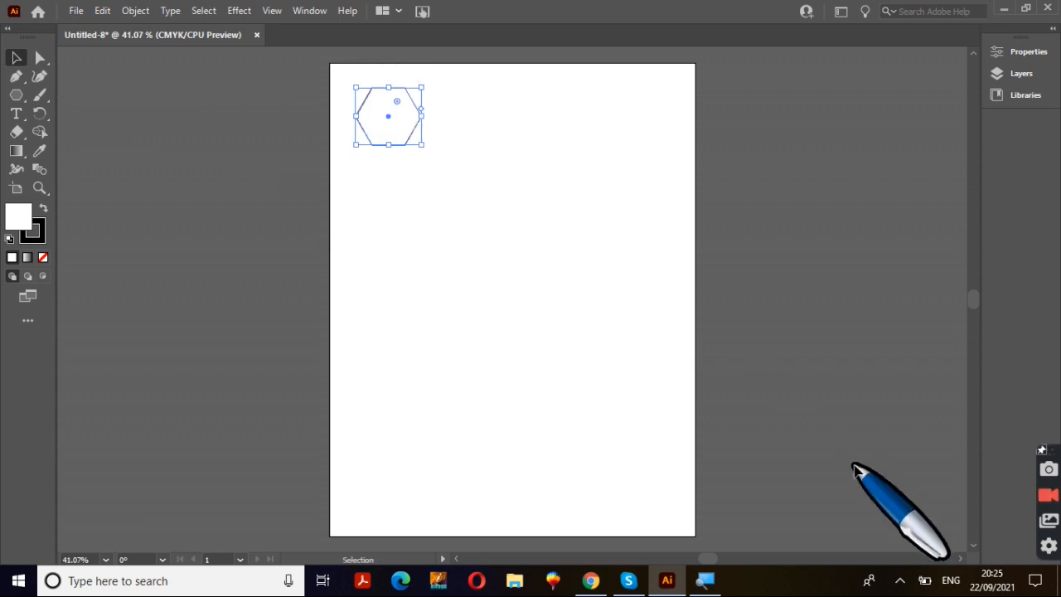
left_click(901, 581)
left_click(902, 582)
left_click(901, 582)
right_click(920, 558)
left_click(921, 491)
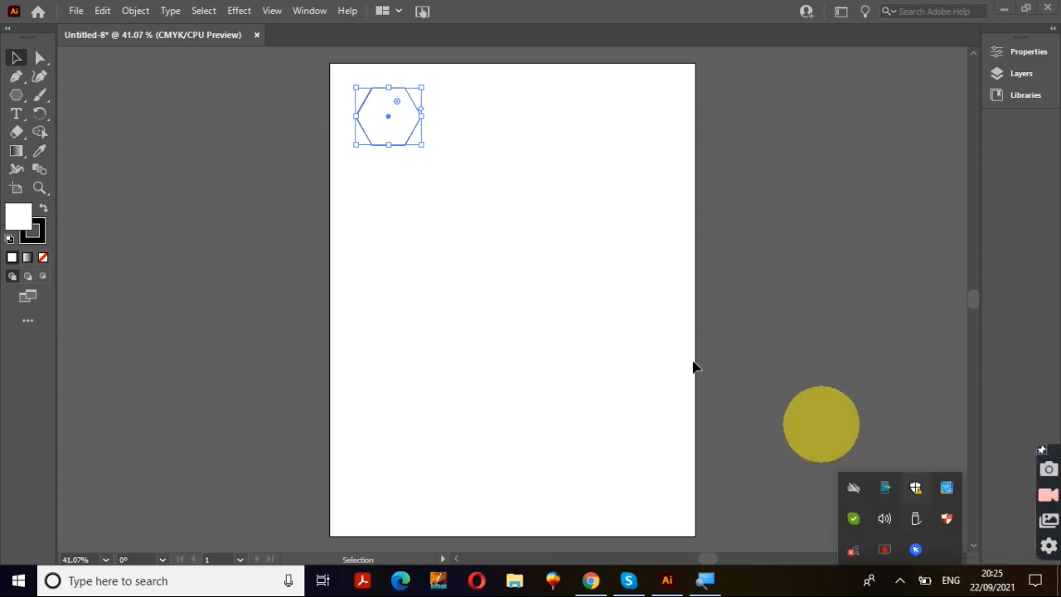
left_click(584, 304)
left_click(585, 304)
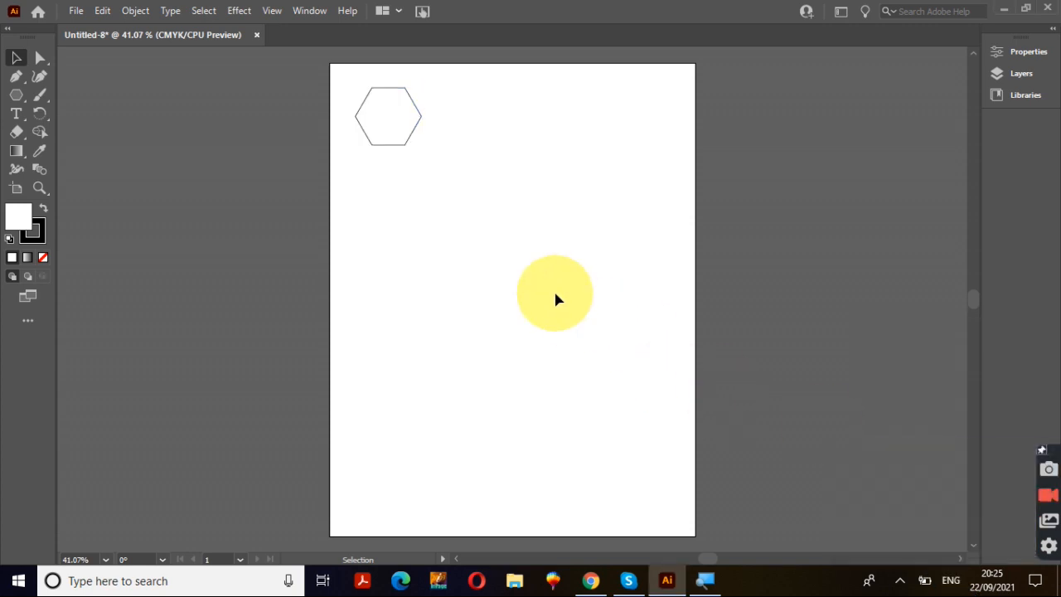
Copy the hexagon straight down with a small gap and repeat the copy to make a vertical column of seven hexagons
left_click(381, 122)
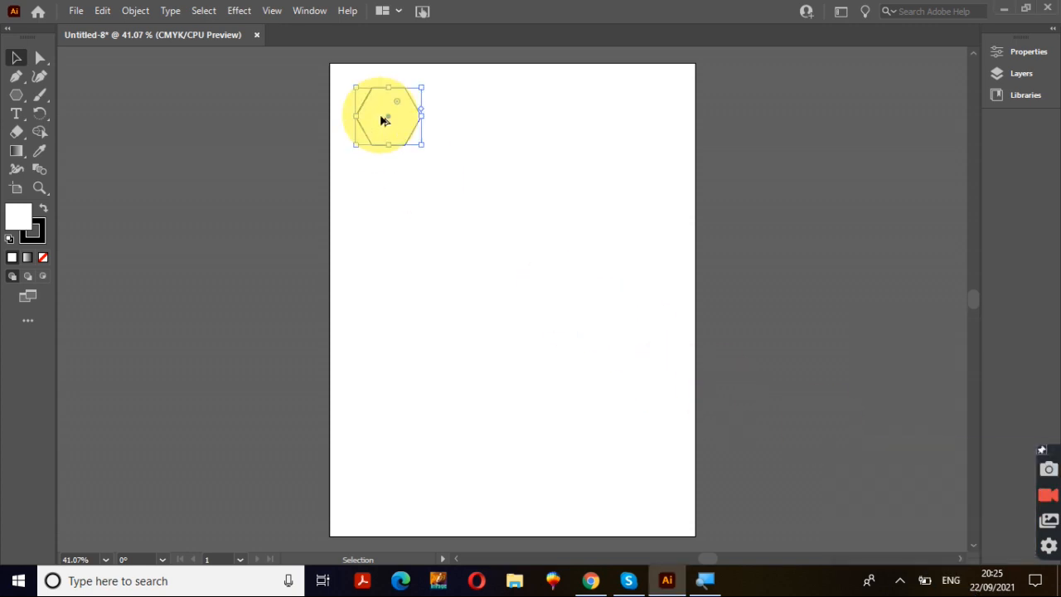
left_click_drag(384, 121, 384, 185)
key("ctrl+d")
key("ctrl+d")
key("ctrl+d")
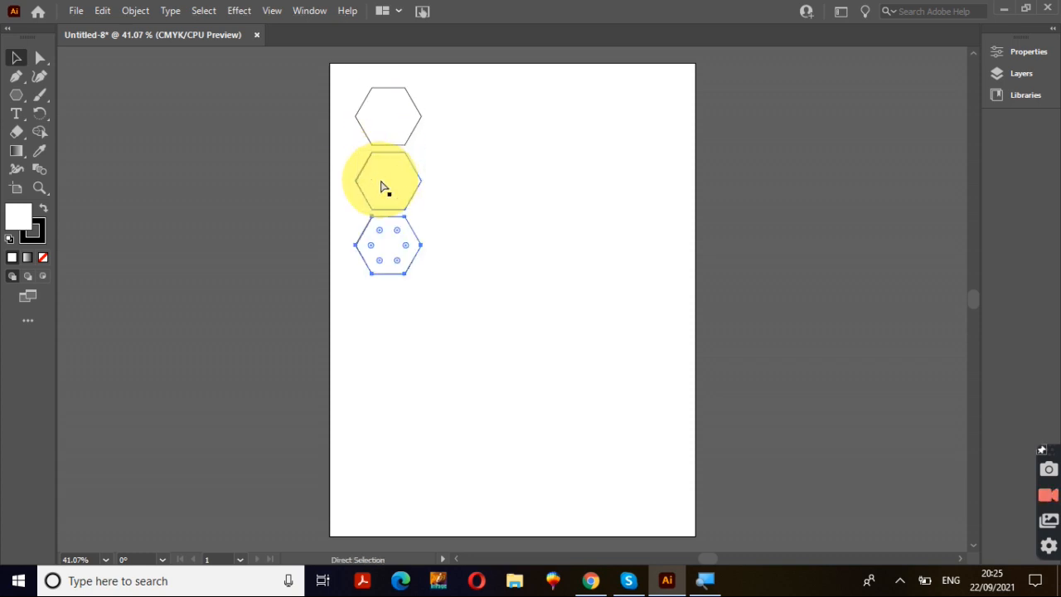
key("ctrl+d")
key("ctrl+d")
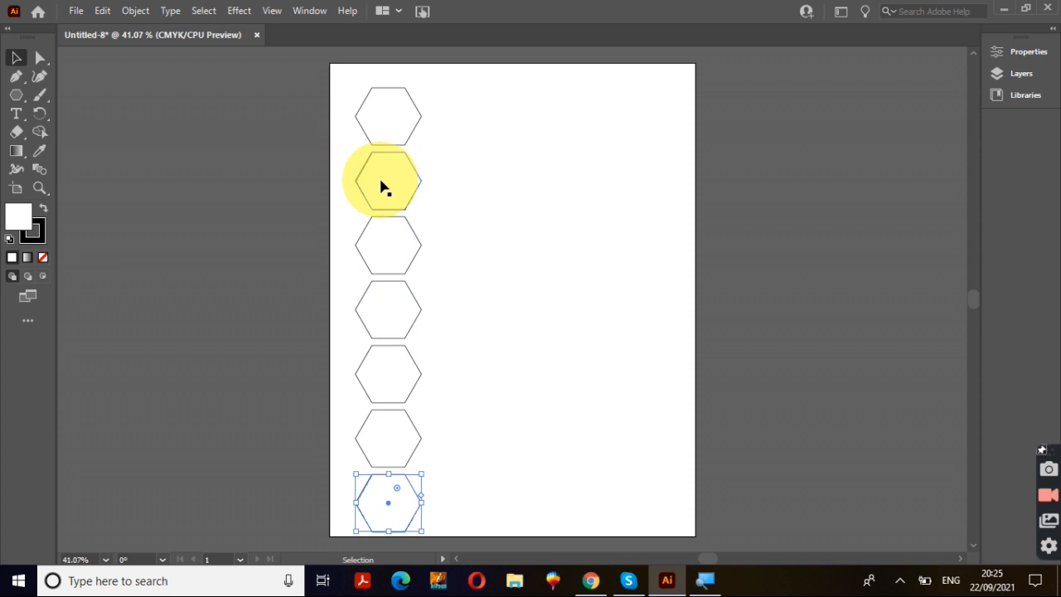
Select all seven hexagons and move the column slightly up and left on the artboard
key("a")
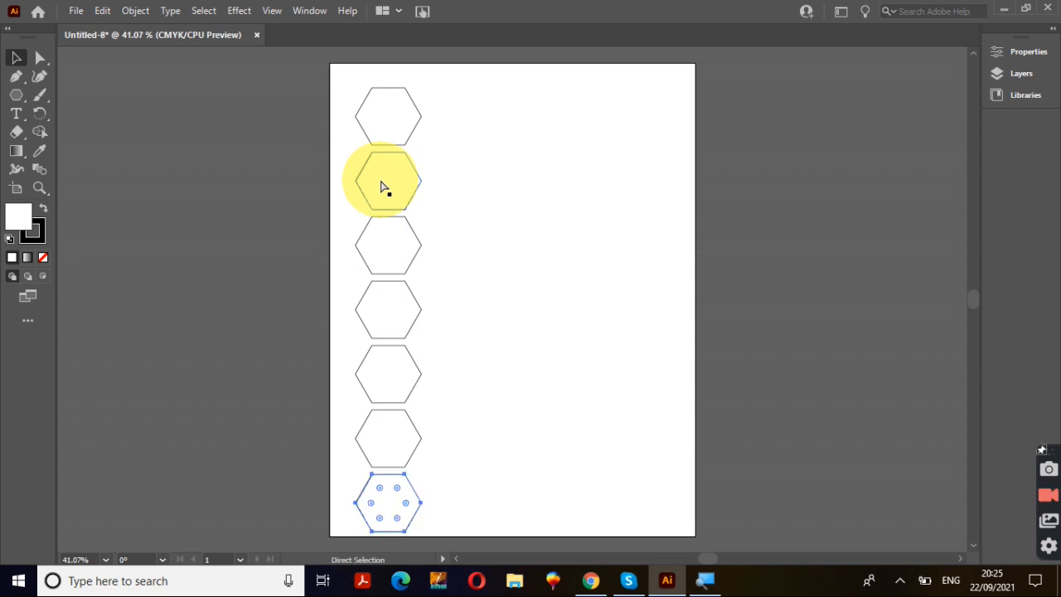
key("ctrl+a")
key("v")
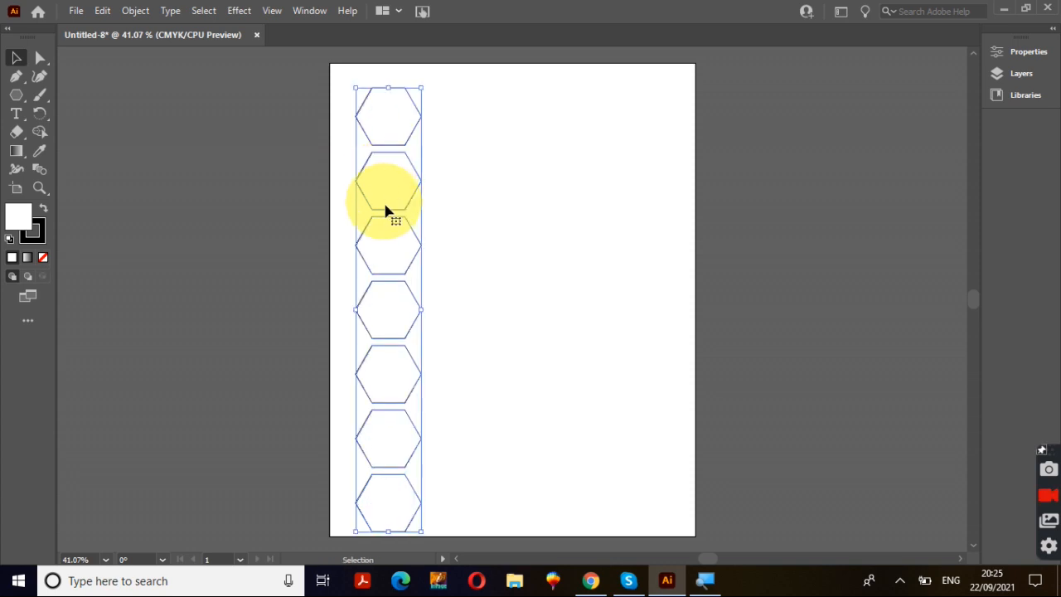
mouse_move(385, 210)
left_mouse_down()
mouse_move(386, 189)
mouse_move(384, 202)
left_mouse_up()
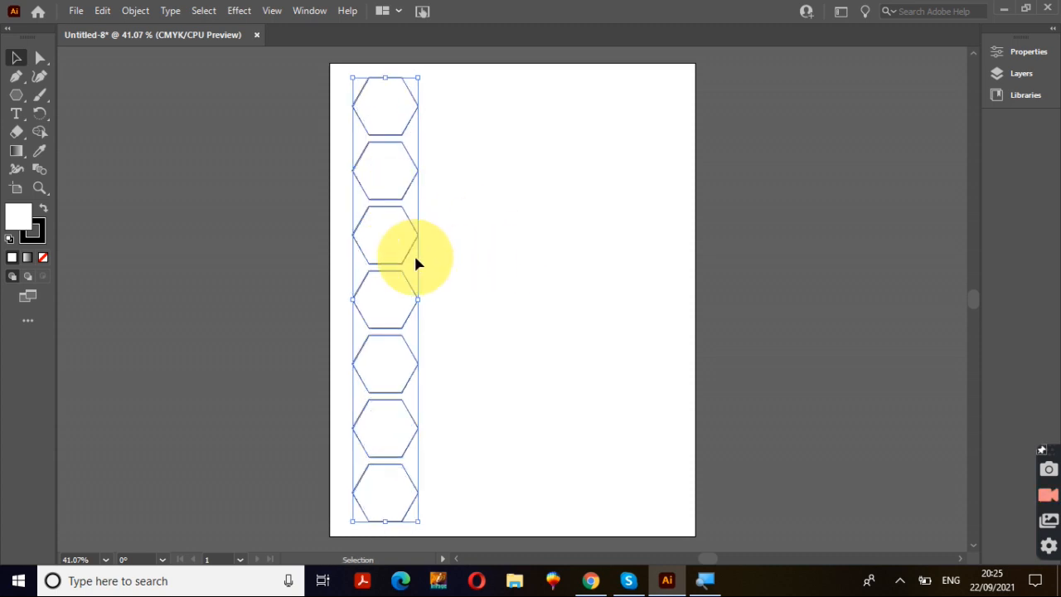
Try duplicating the whole column of hexagons beside the original and delete the copy
left_click(461, 262)
key("ctrl+a")
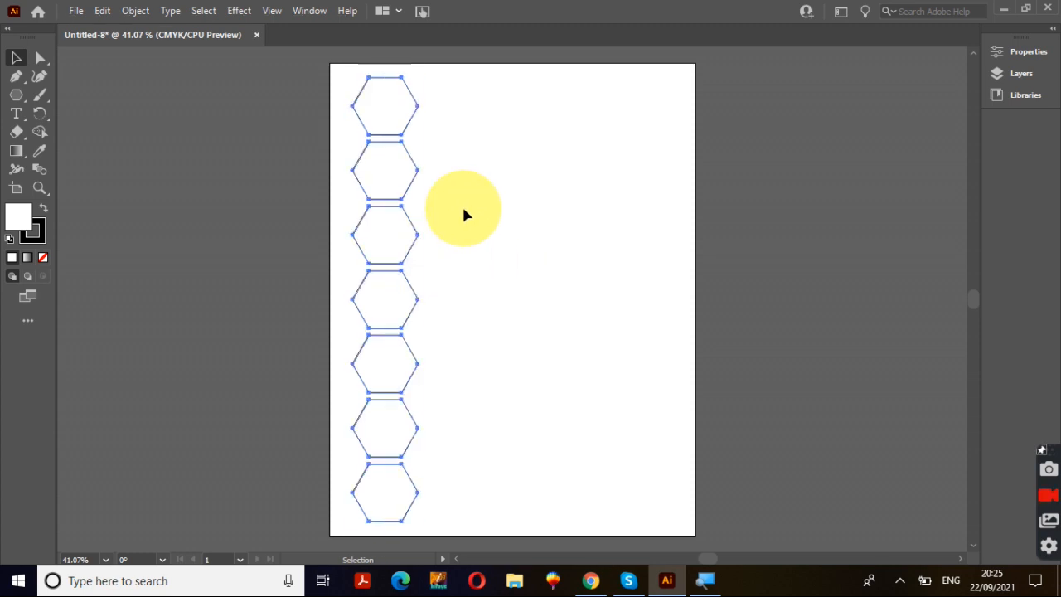
key("ctrl+g")
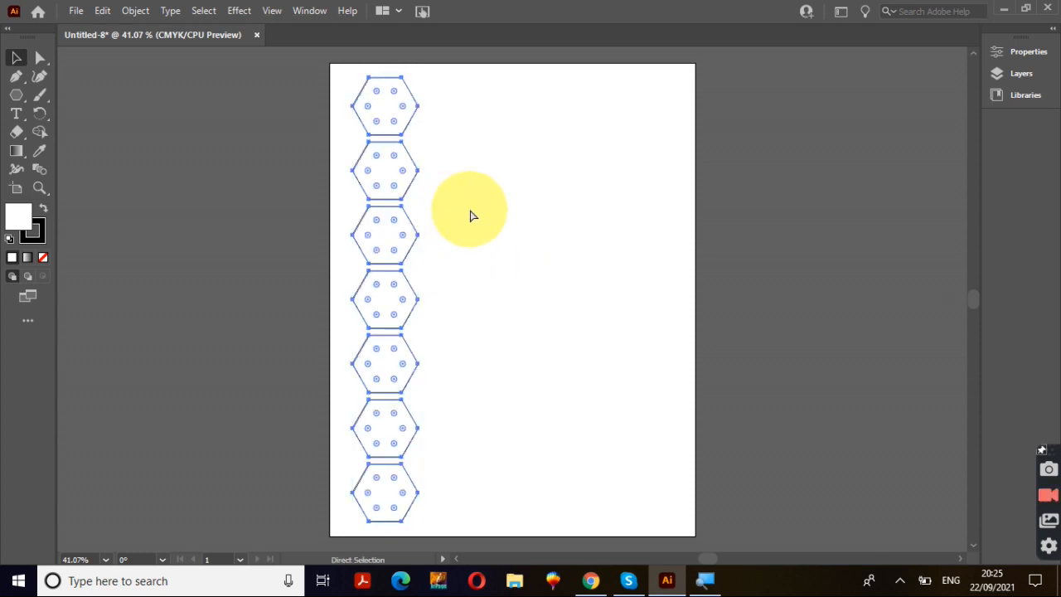
left_click_drag(388, 247, 461, 244)
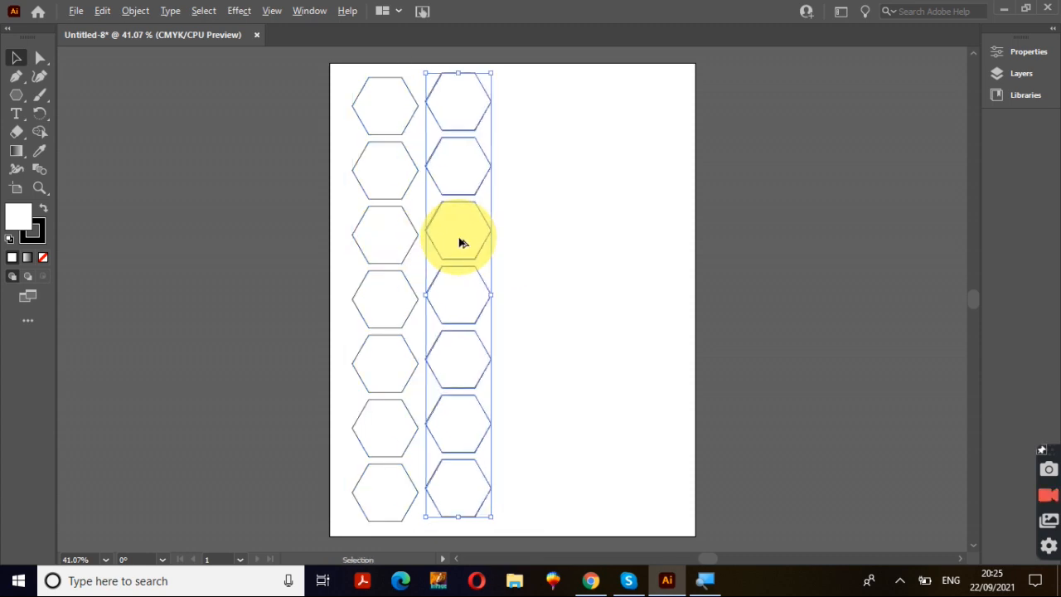
key("Delete")
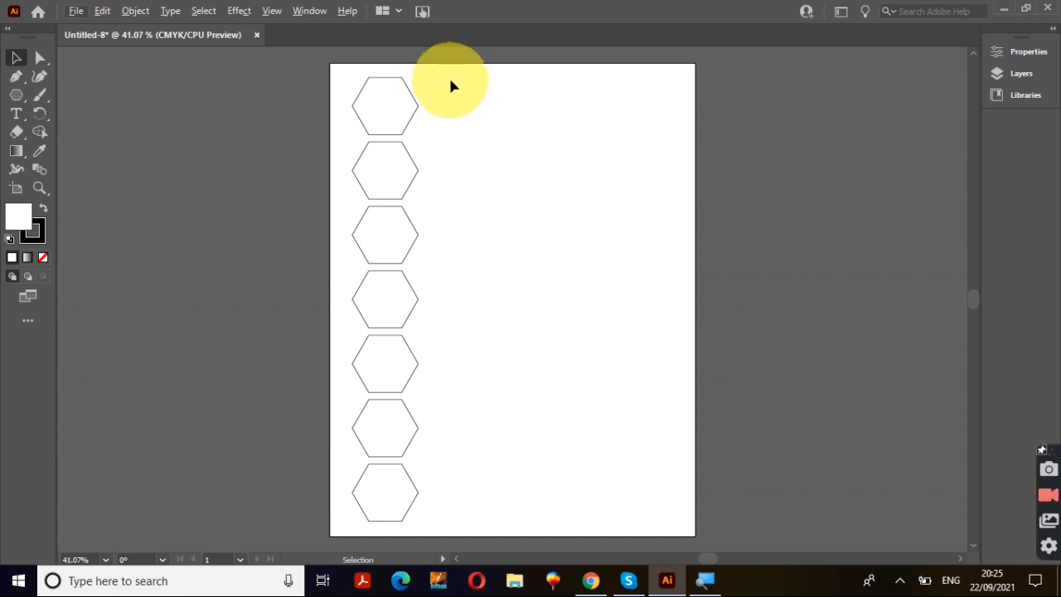
Duplicate the whole column of hexagons about 1.33 in to the right and 0.66 in up as a staggered second column
key("a")
key("ctrl+a")
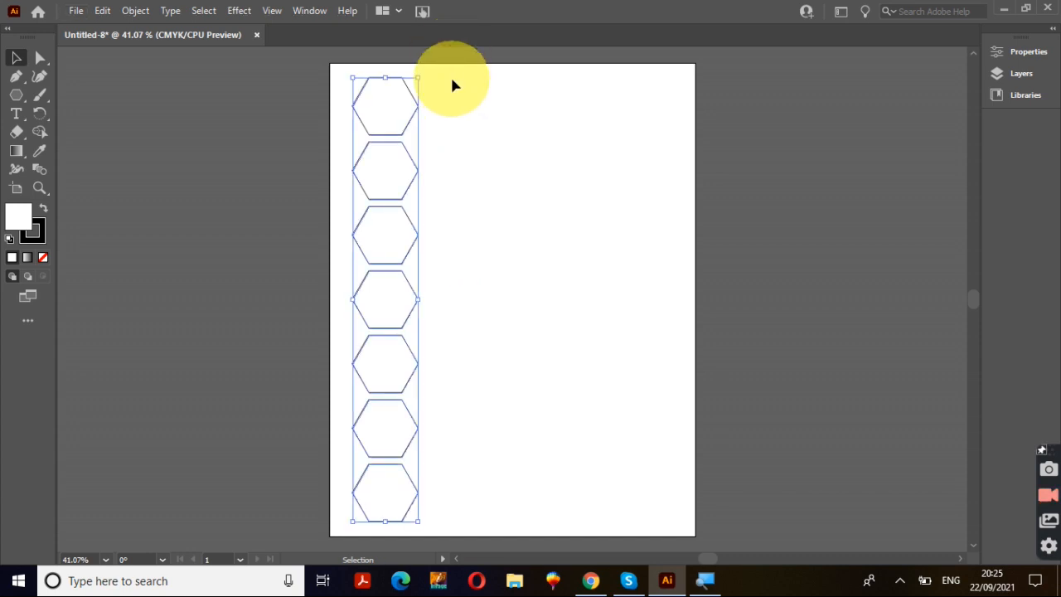
left_click(408, 197, "shift")
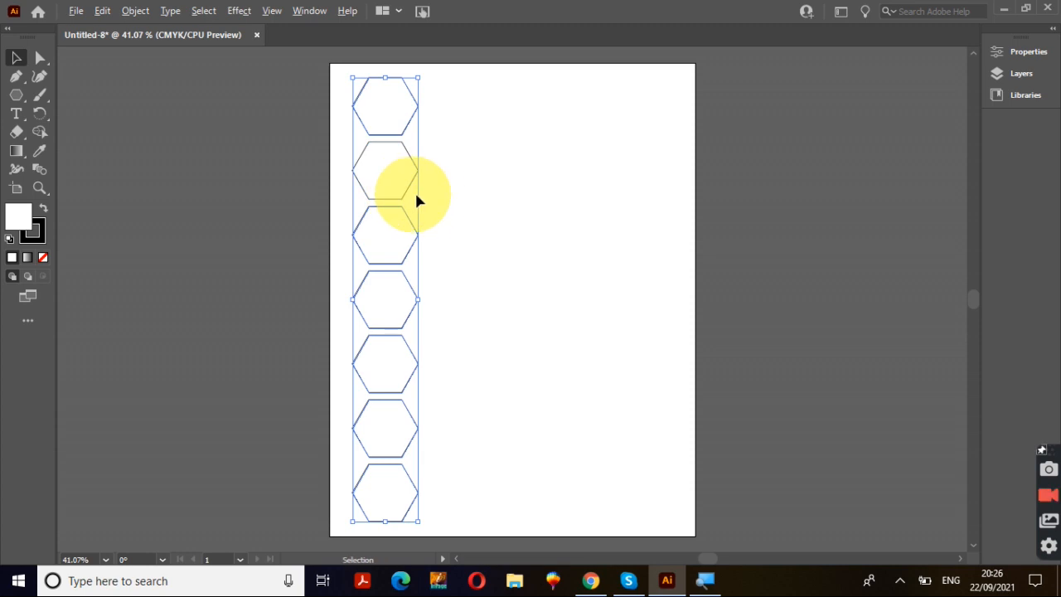
left_click(419, 197)
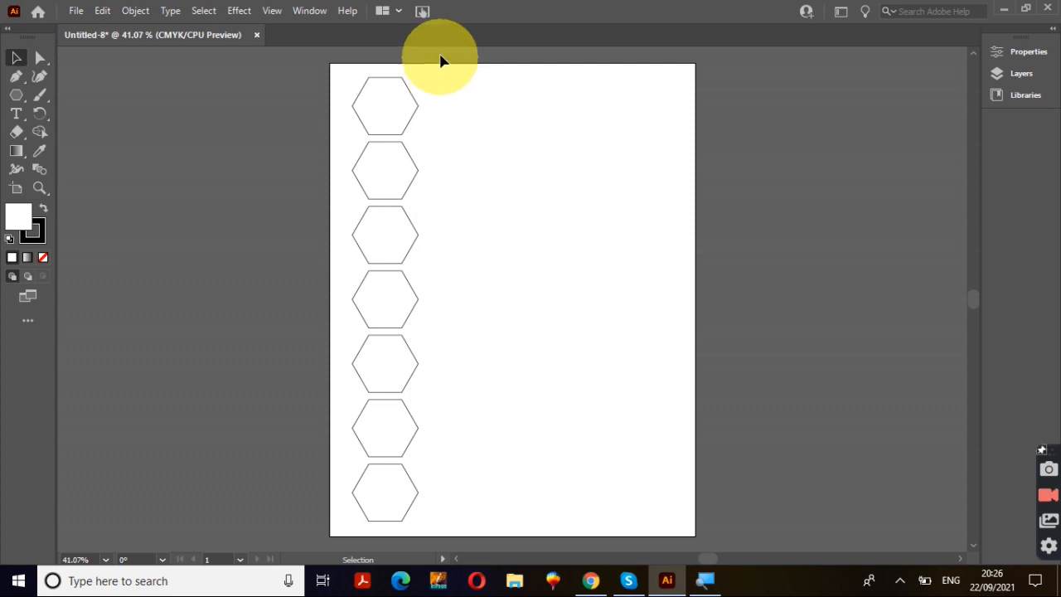
left_click_drag(441, 58, 340, 516)
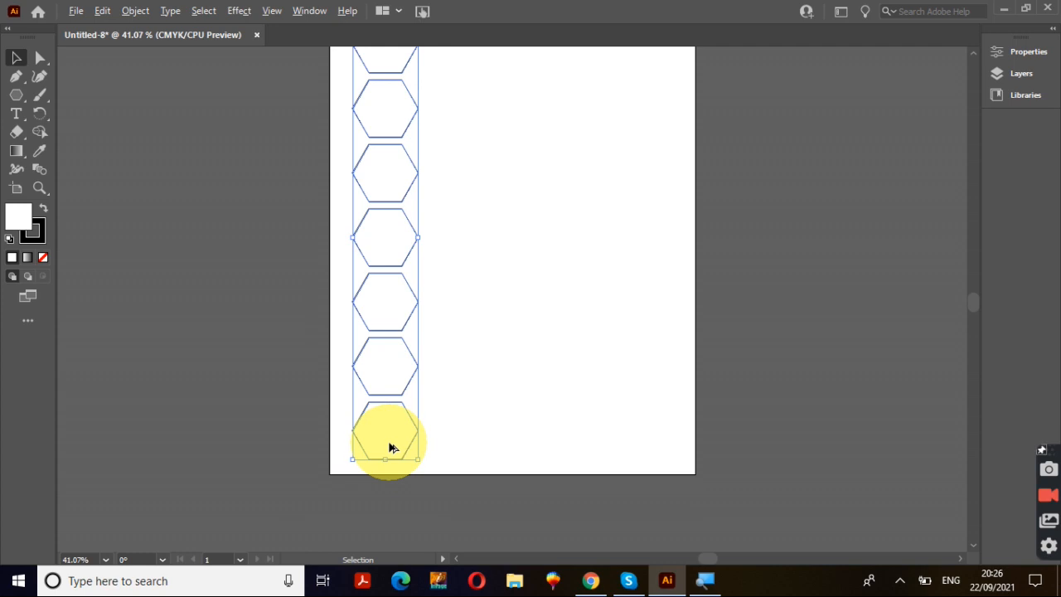
left_click_drag(393, 448, 448, 422)
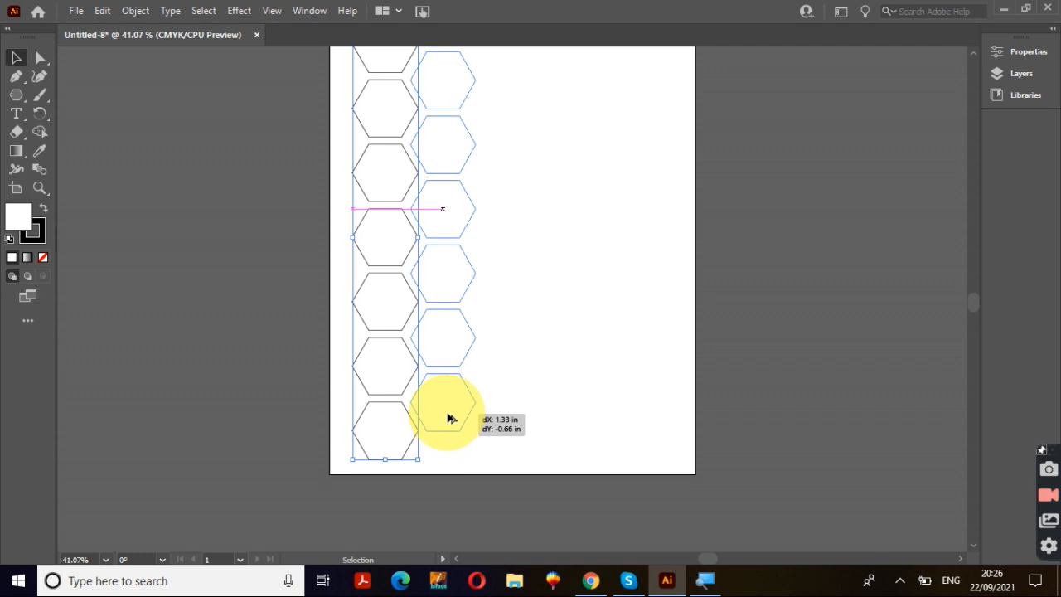
left_click_drag(448, 418, 448, 419)
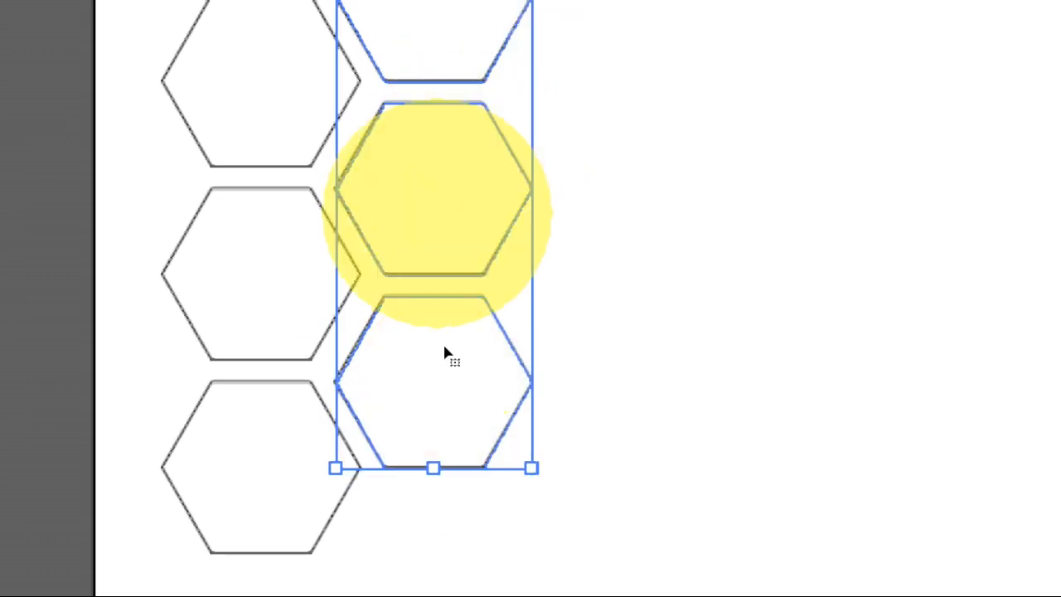
Shift the second column of hexagons slightly upward to adjust its stagger against the first column
left_click(437, 213)
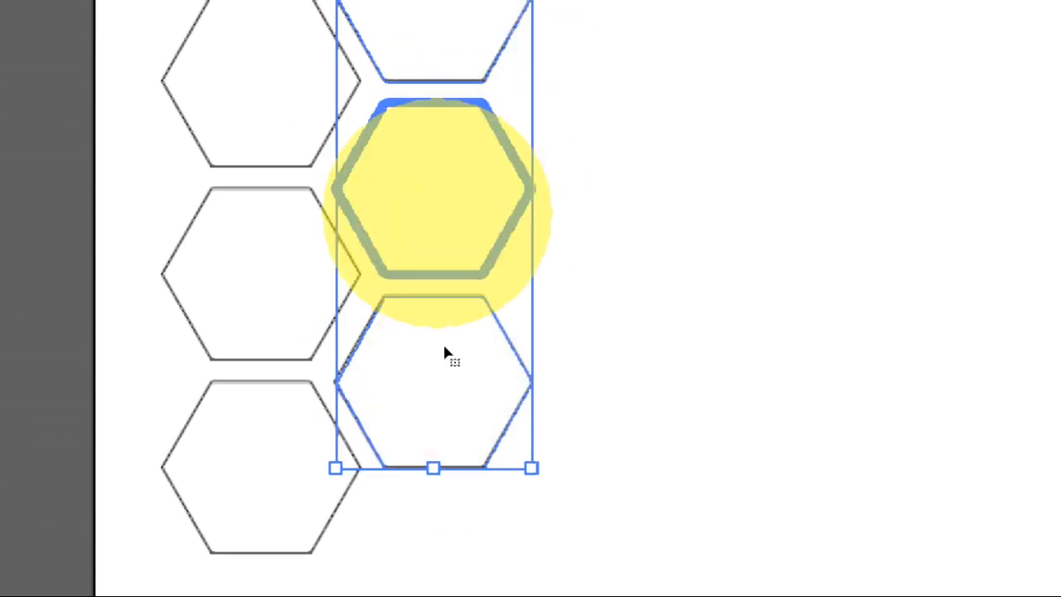
left_click(437, 213)
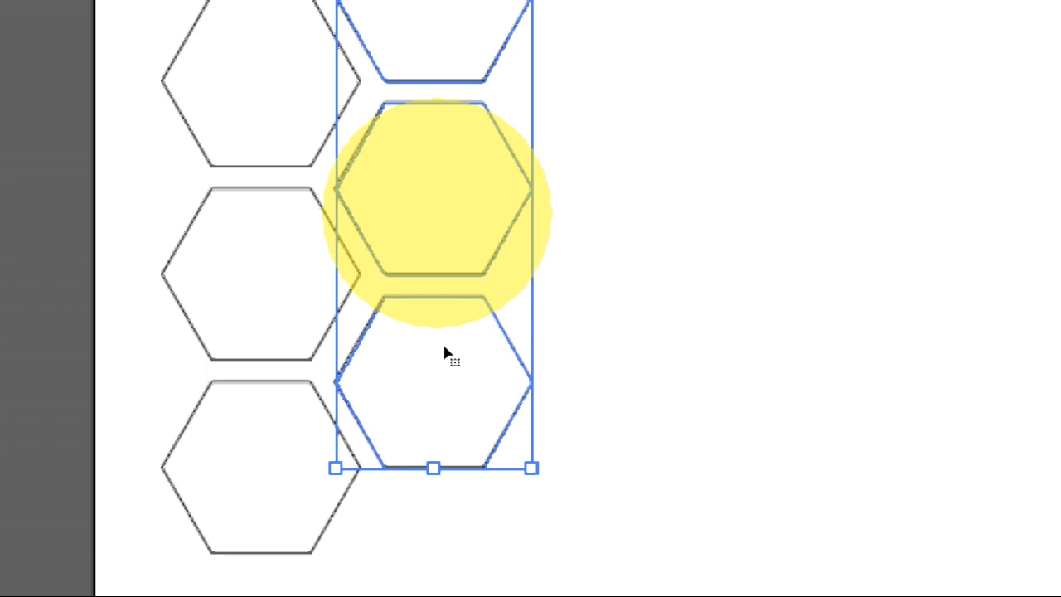
mouse_move(437, 213)
left_mouse_down()
mouse_move(437, 191)
mouse_move(429, 213)
mouse_move(426, 199)
left_mouse_up()
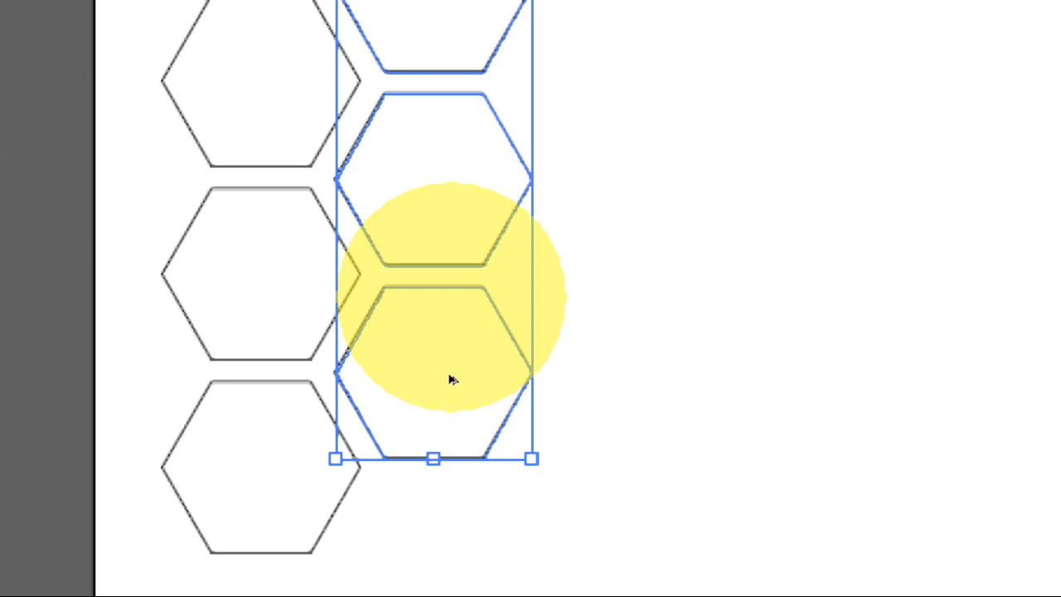
Duplicate the second column of hexagons to the right and slightly down, and repeat the duplication until there are six columns
left_click_drag(451, 379, 512, 407)
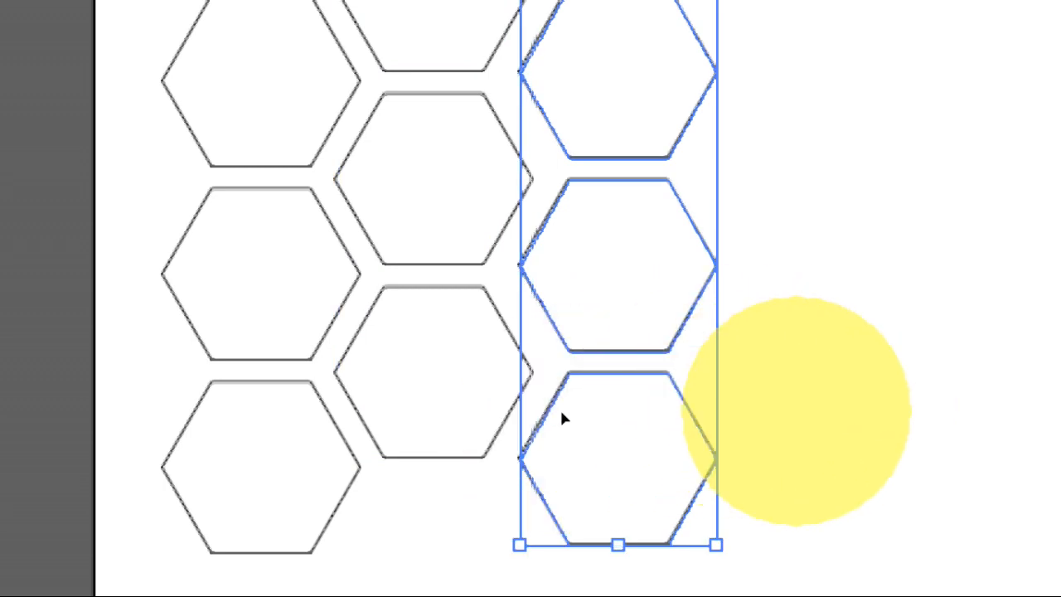
key("a")
key("ctrl+d")
key("ctrl+d")
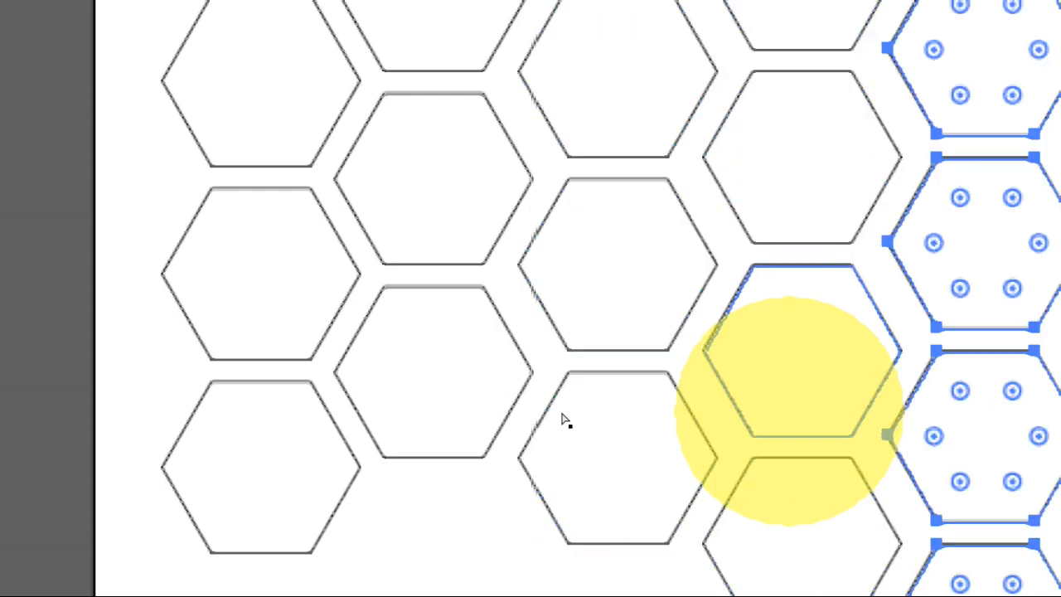
key("ctrl+shift+a")
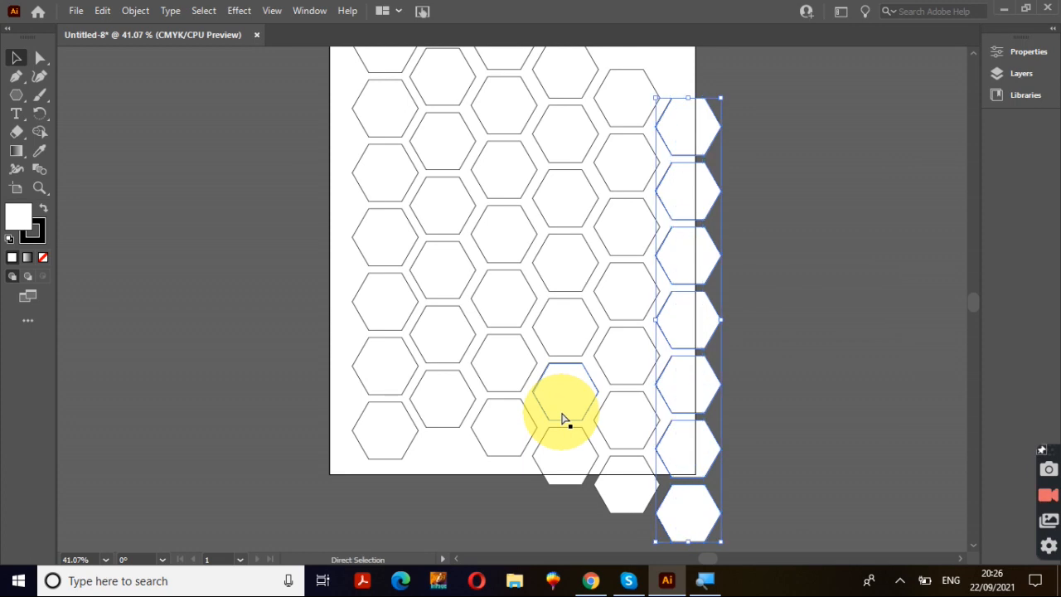
Select all the hexagons and scale the whole pattern down proportionally to fit within the artboard's width
key("ctrl+a")
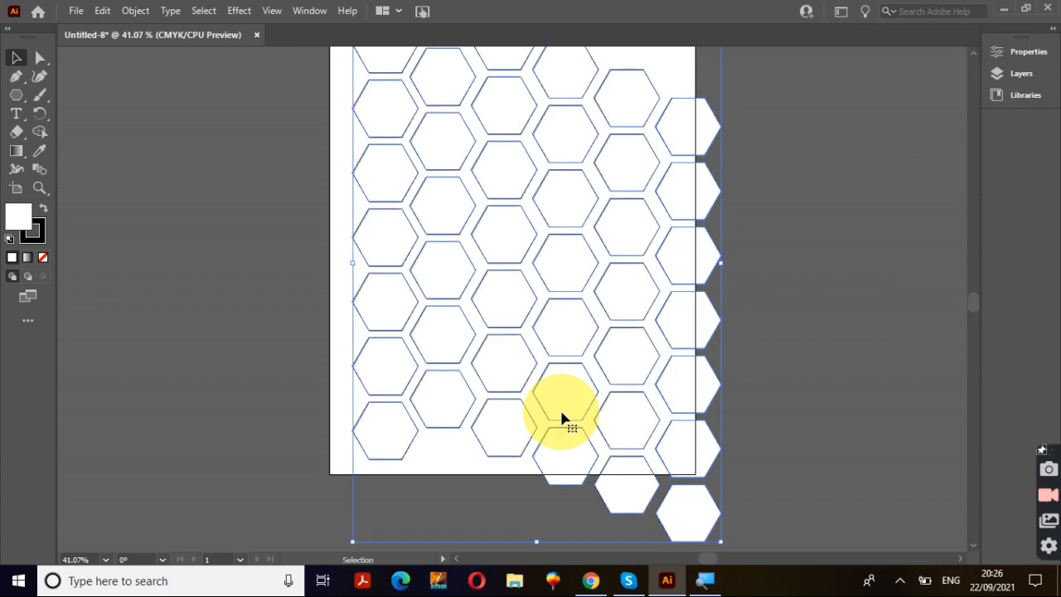
key("a")
key("v")
left_click_drag(718, 543, 668, 472)
left_click_drag(675, 453, 676, 456)
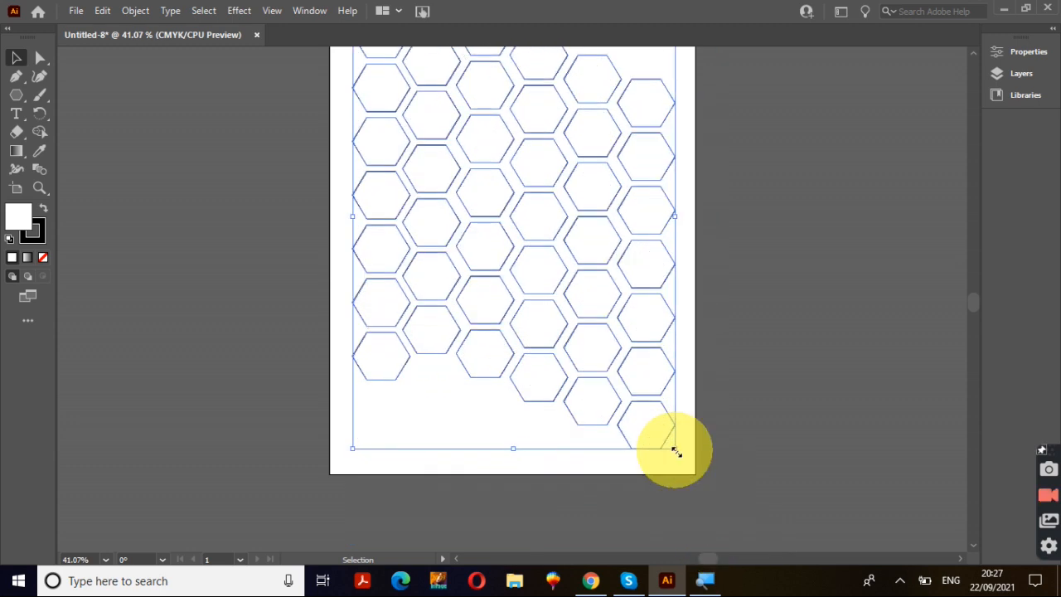
left_click_drag(675, 452, 730, 545)
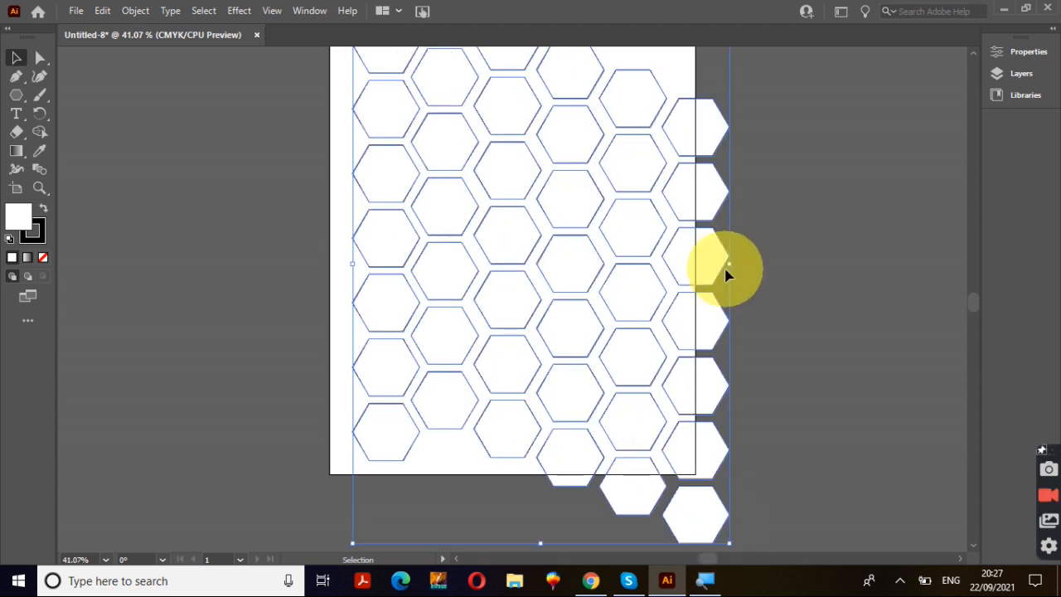
left_click_drag(728, 268, 681, 265)
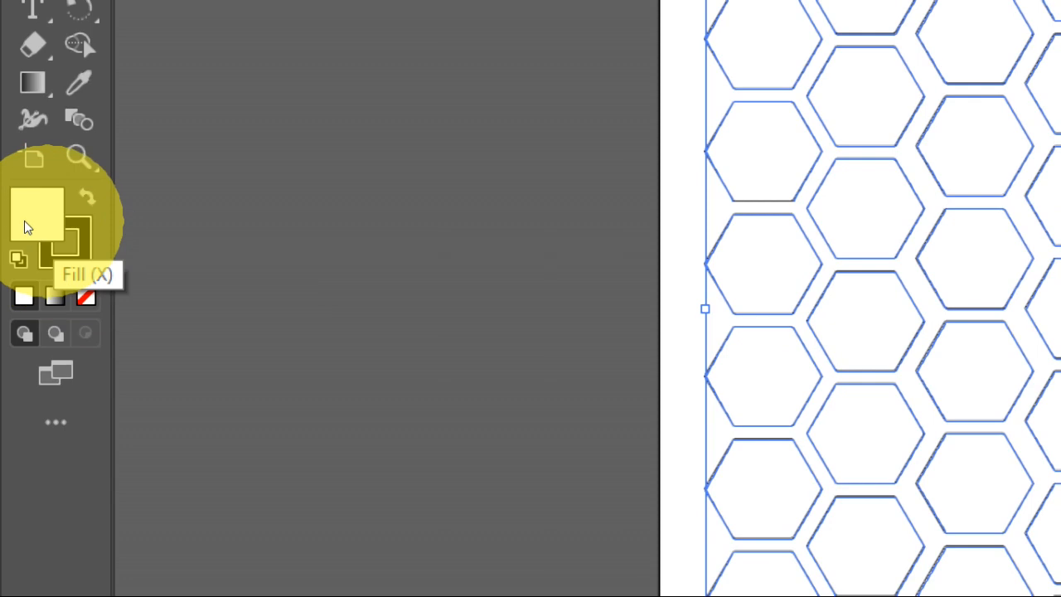
Fill all the hexagons with red D83535 and set their stroke colour to olive yellow B5B00D
double_click(25, 228)
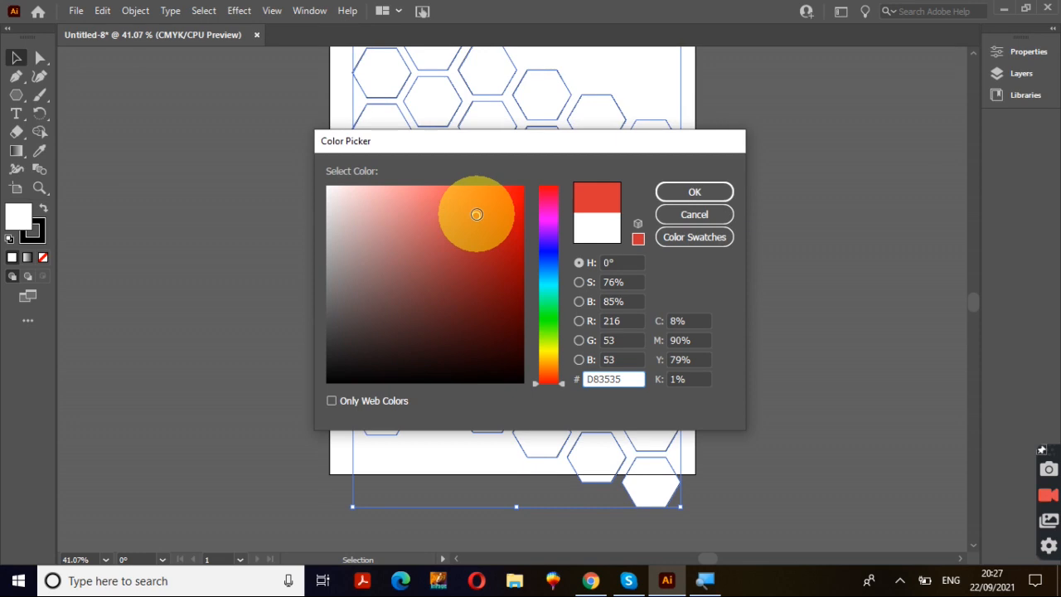
left_click(665, 196)
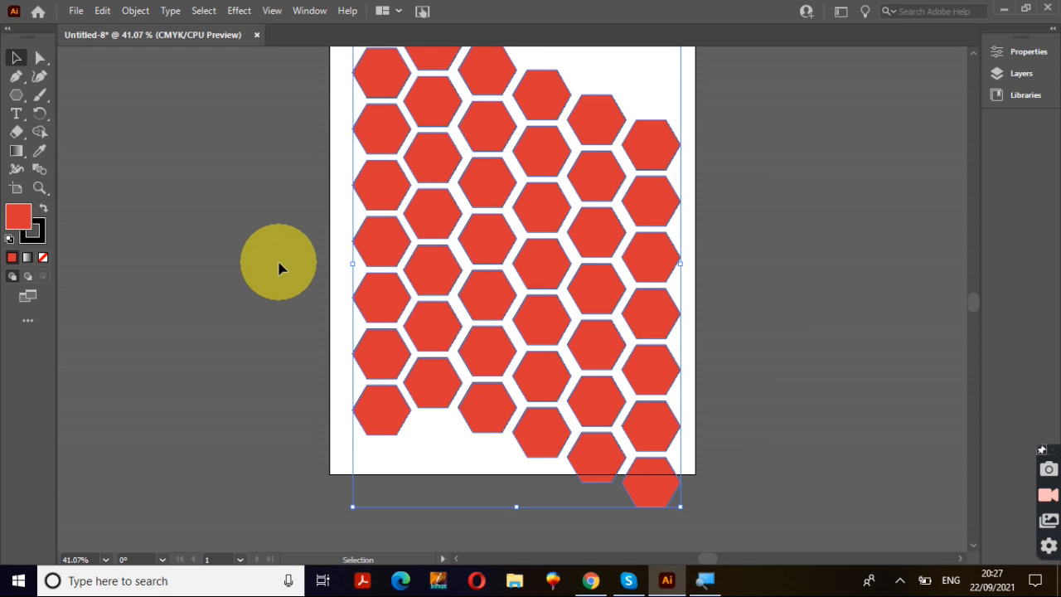
left_click(43, 247)
double_click(43, 247)
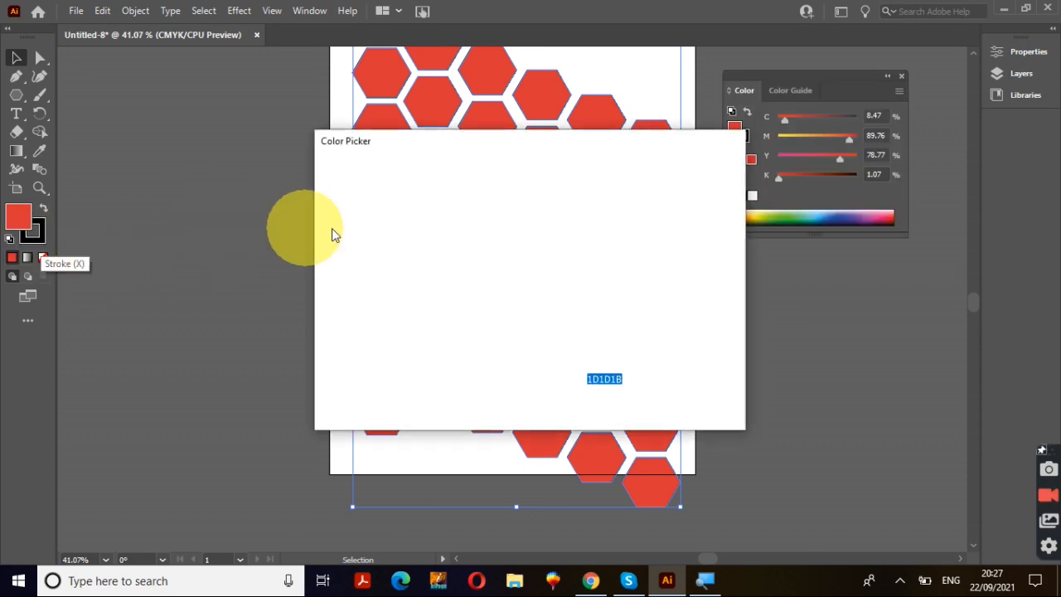
left_click(511, 241)
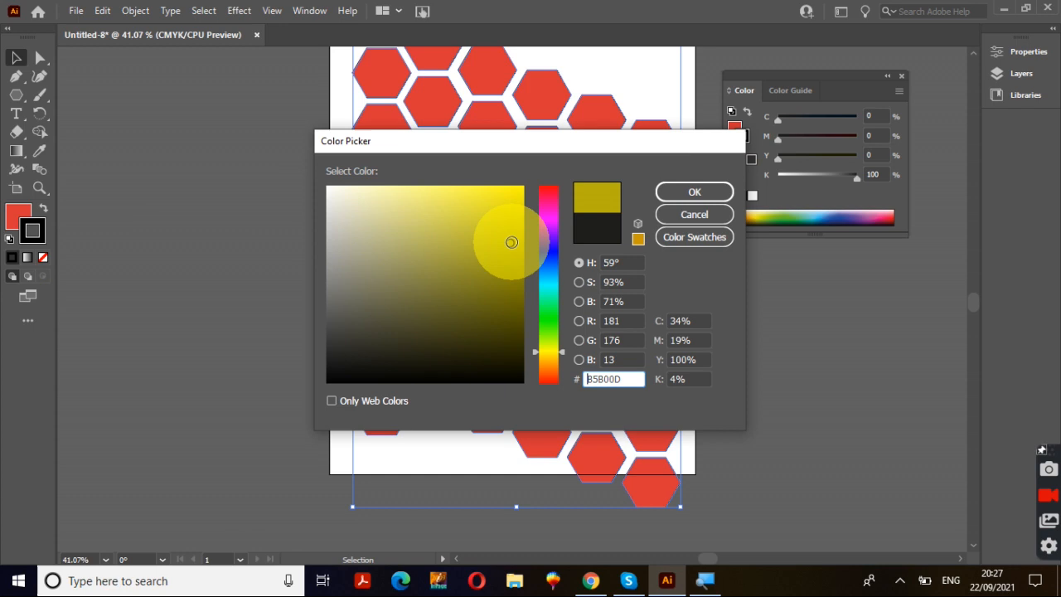
left_click(719, 195)
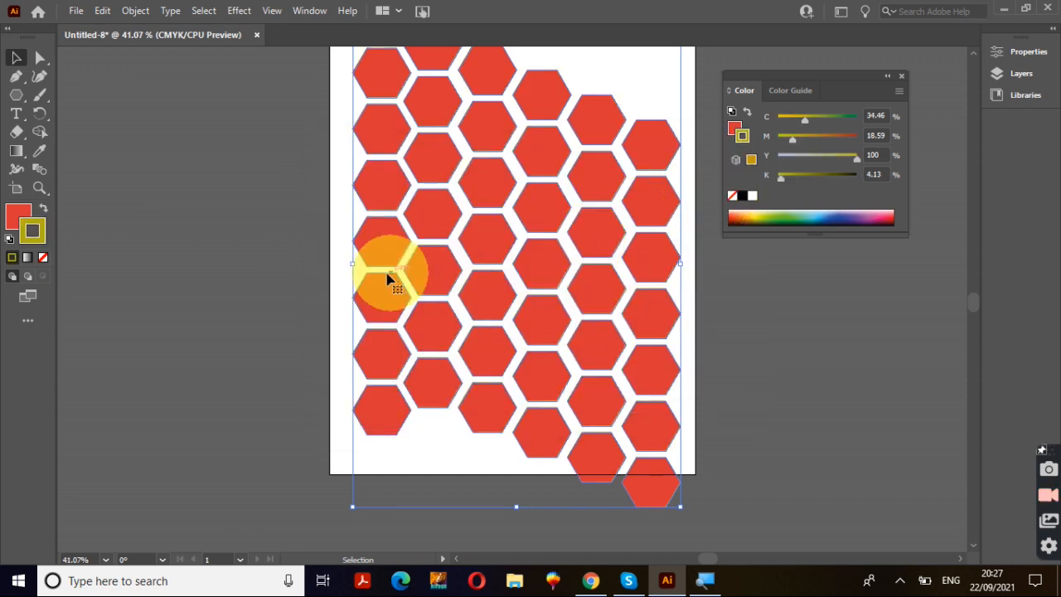
Change the fill of all the hexagons to dark grey 494747
left_click(25, 217)
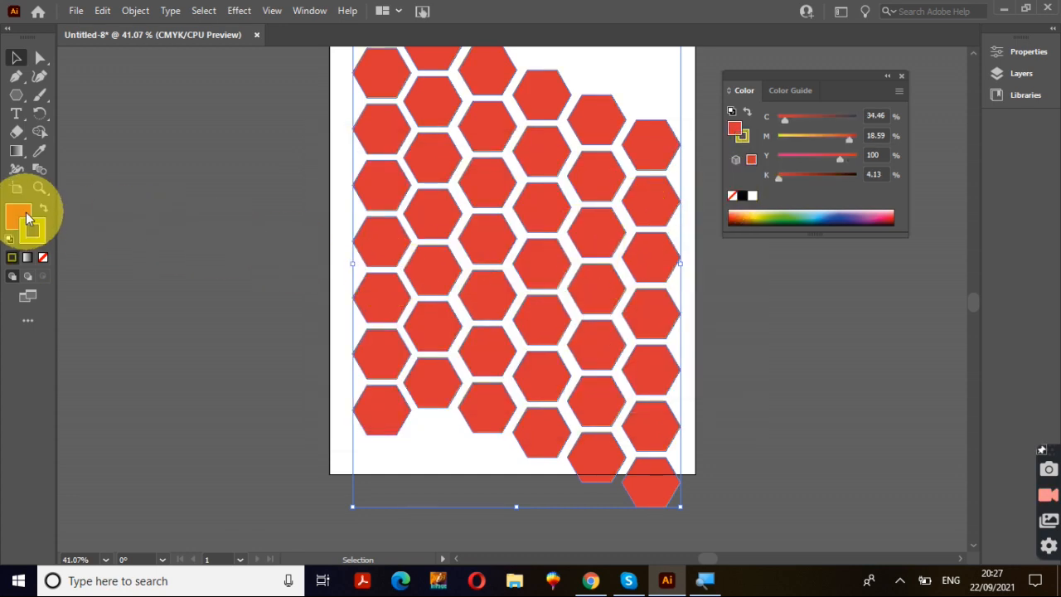
double_click(27, 218)
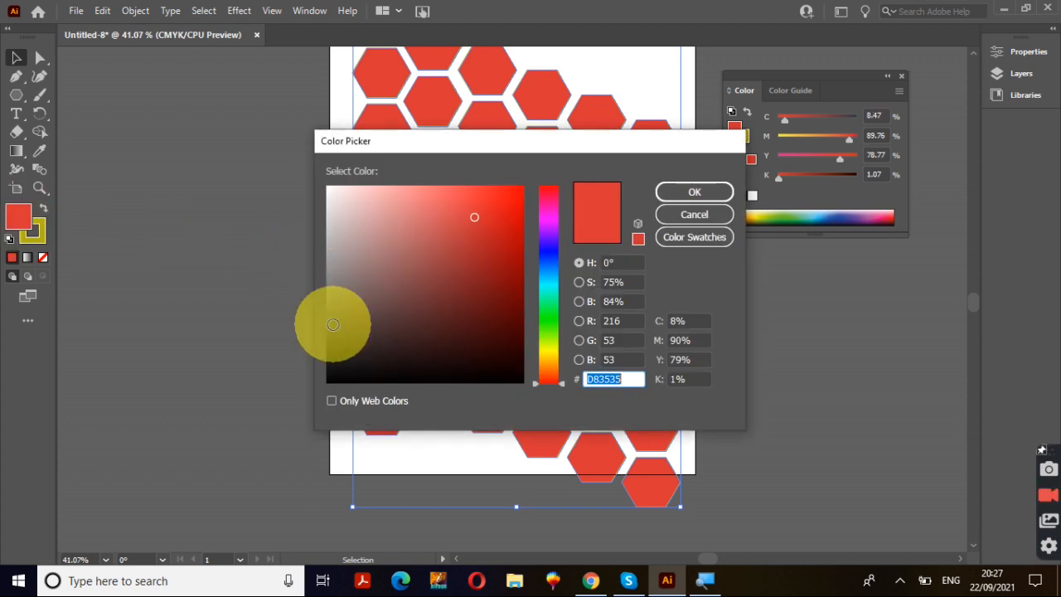
left_click(333, 324)
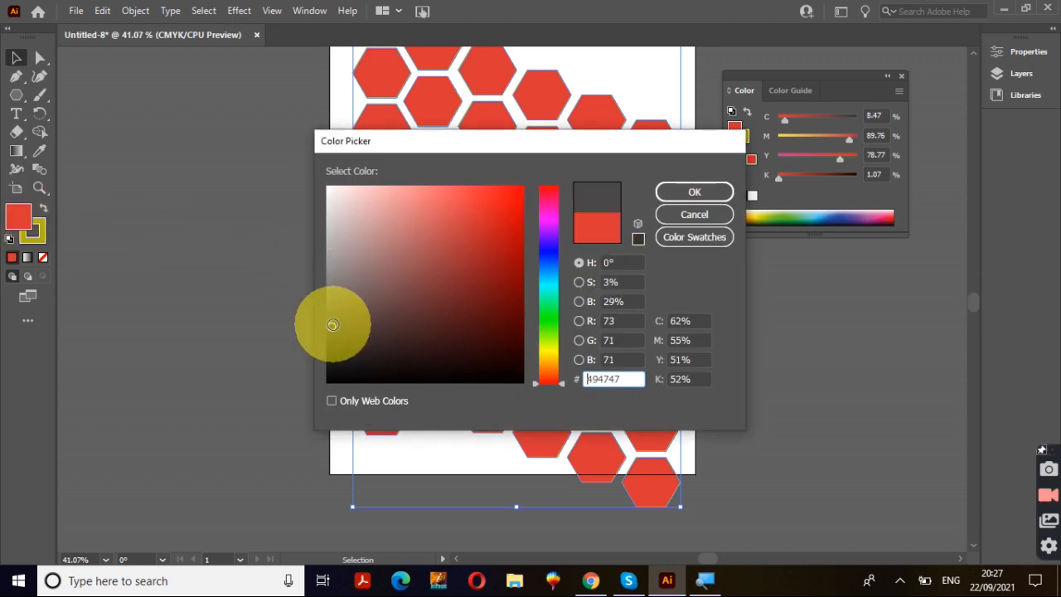
left_click(711, 193)
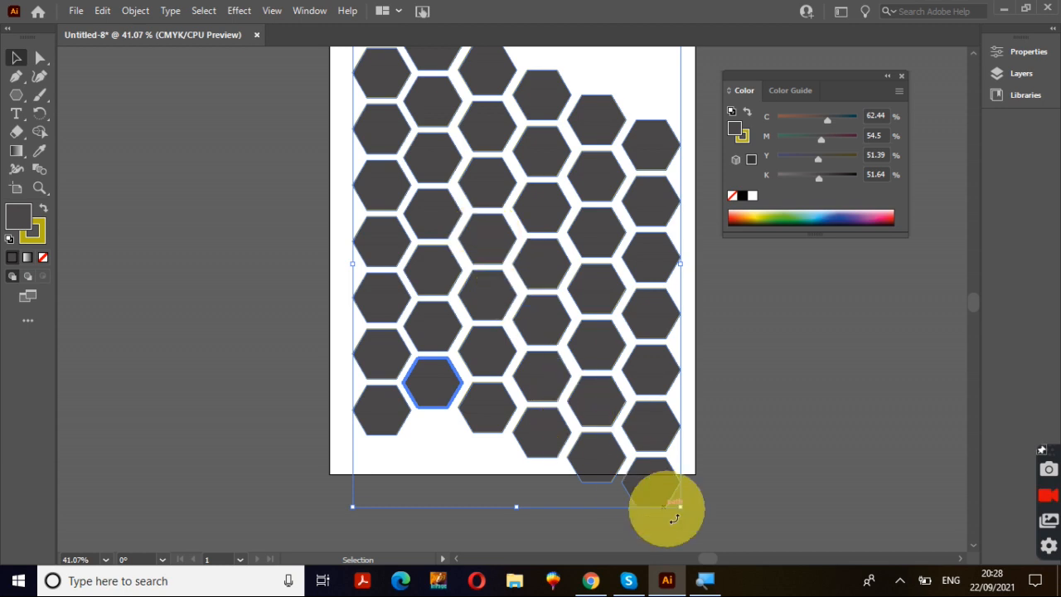
Delete the whole hexagon pattern and draw a new, larger hexagon near the artboard's upper-left area
left_click_drag(677, 515, 609, 404)
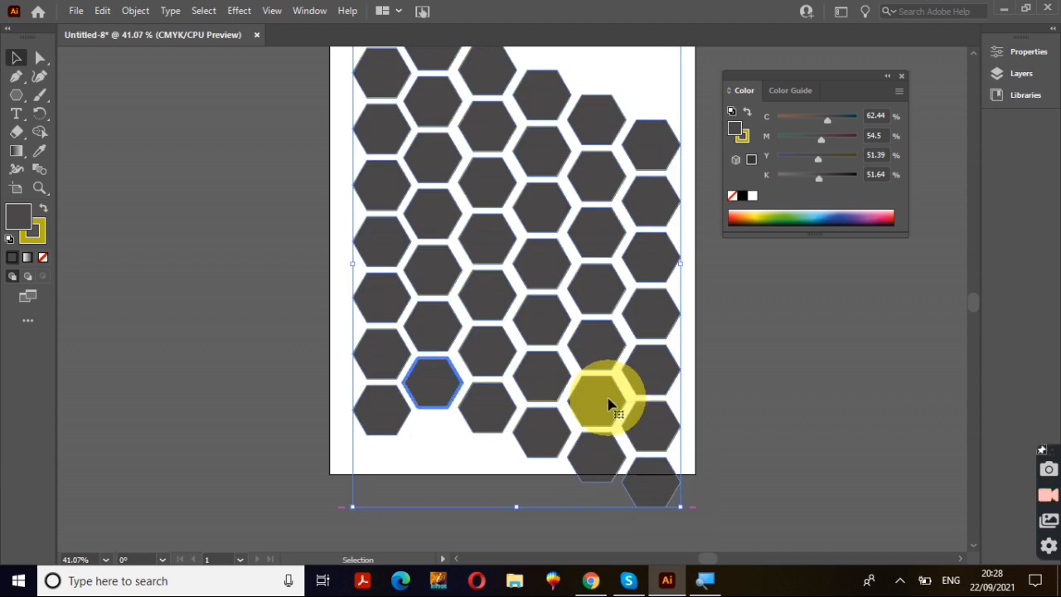
key("Delete")
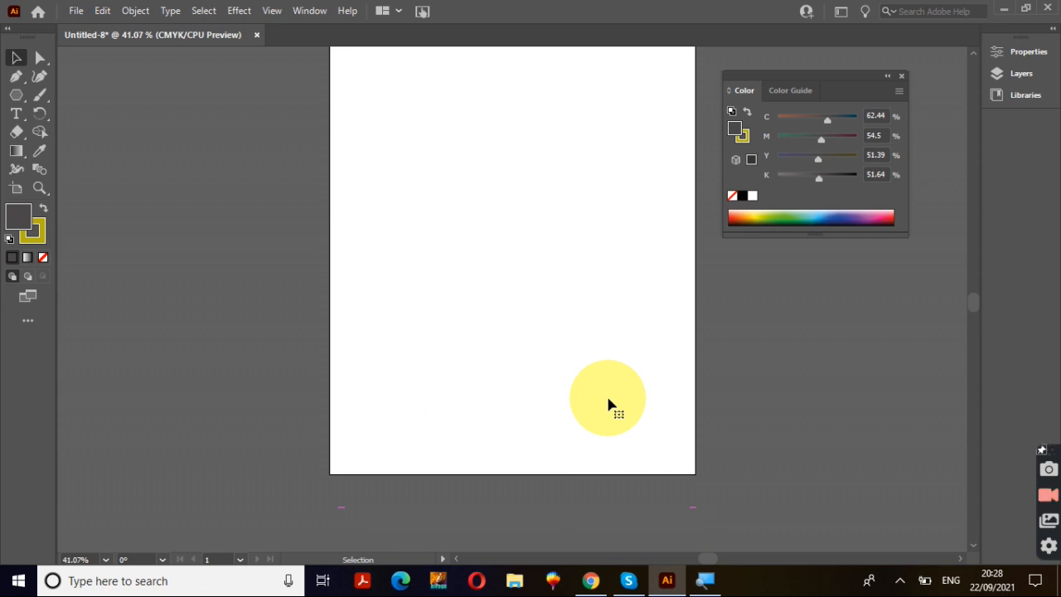
left_click(18, 97)
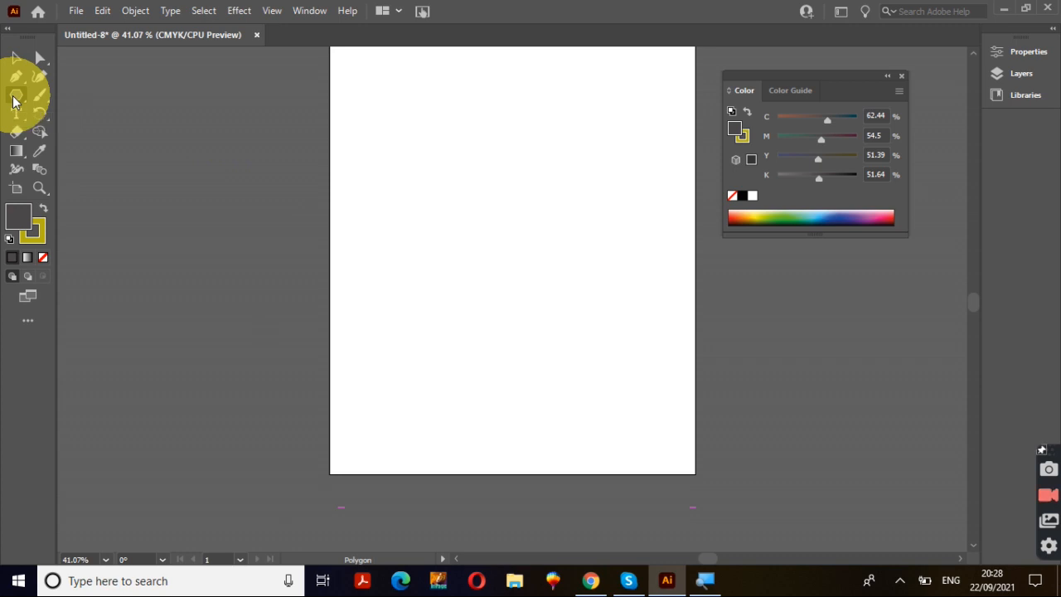
left_click_drag(396, 85, 392, 132)
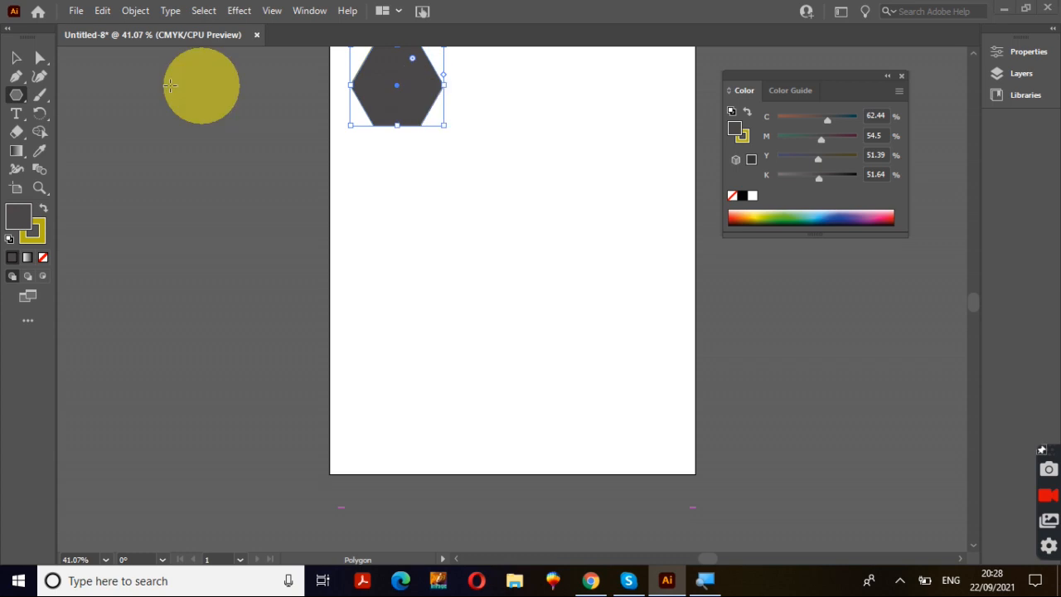
Duplicate the hexagon straight down at even spacing to form a column of four, and select the whole column
key("super")
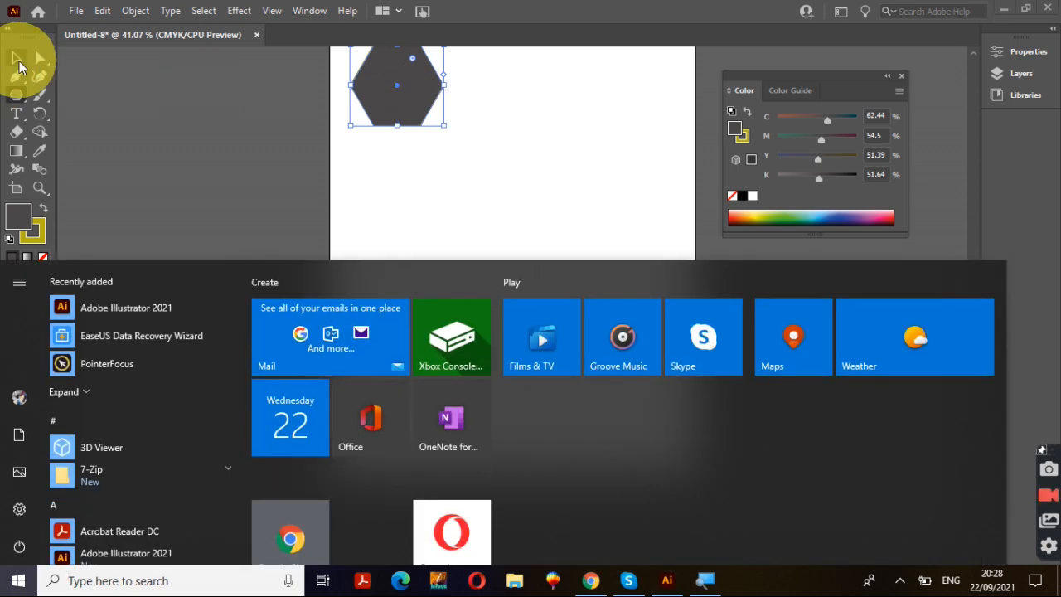
left_click(16, 59)
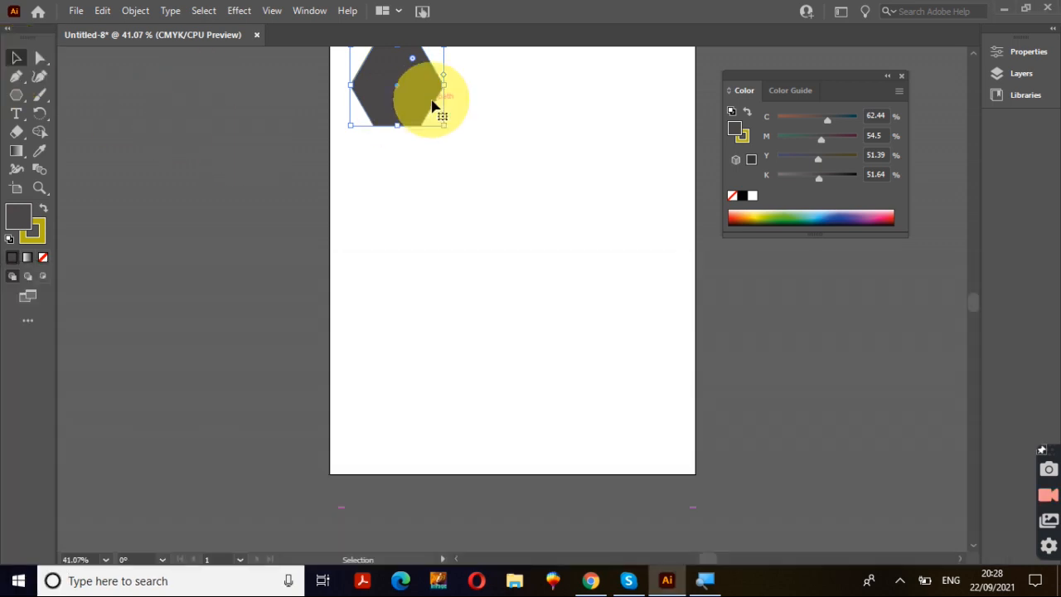
key("super")
key("super")
left_click_drag(433, 106, 433, 205)
key("ctrl+d")
key("ctrl+d")
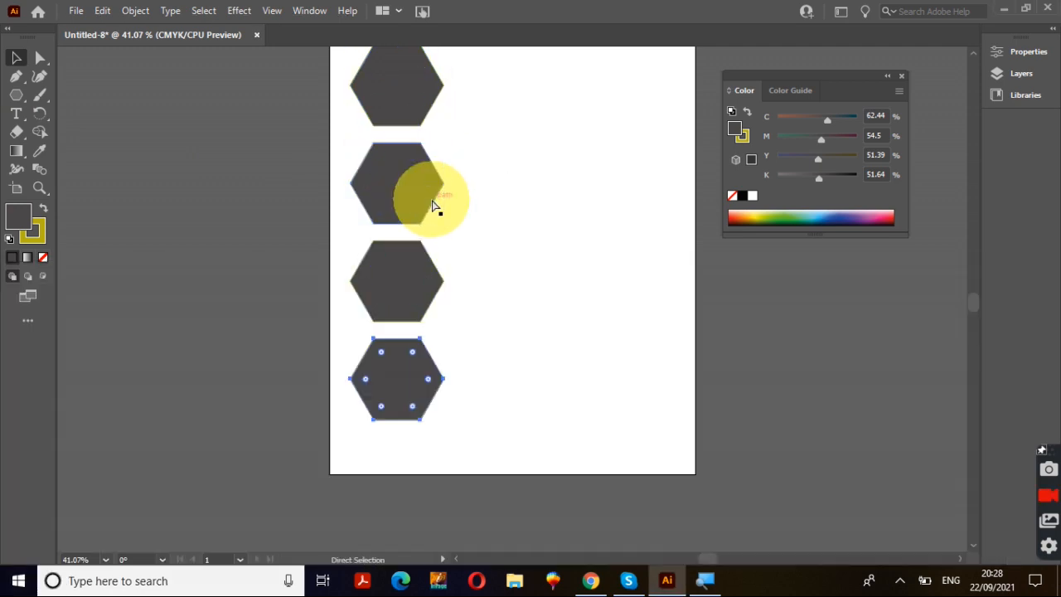
key("ctrl+a")
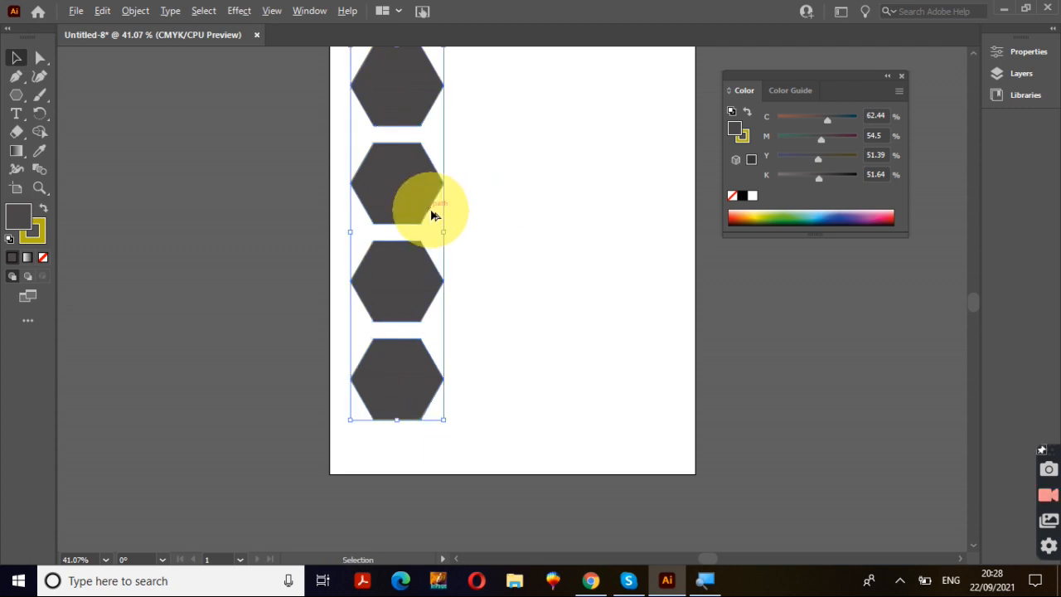